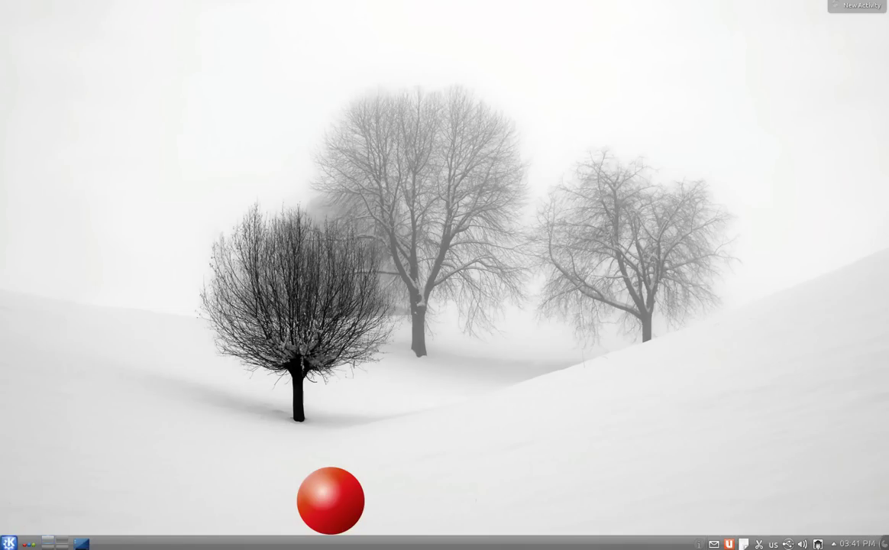
- Search the application launcher for "syna" and start Synaptic Package Manager, authenticating with the administrator password
key(alt+F1)
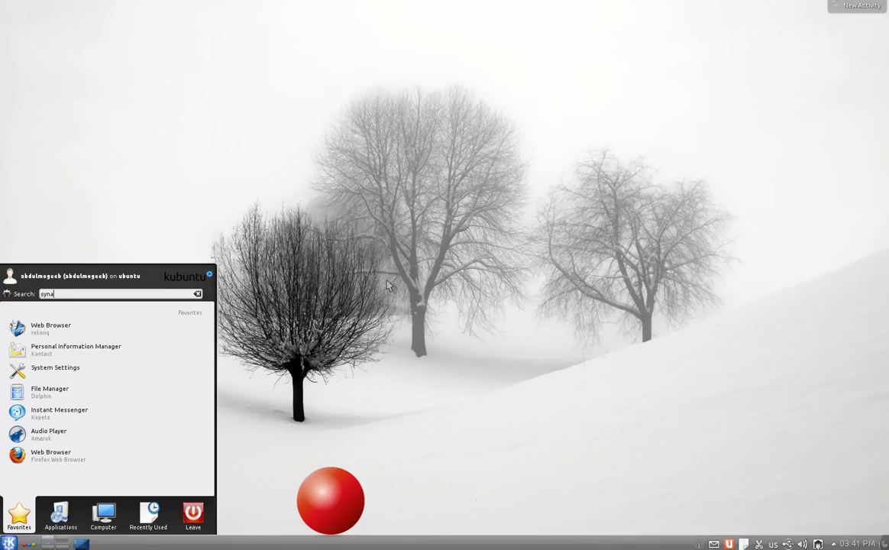
text(syna)
click(69, 340)
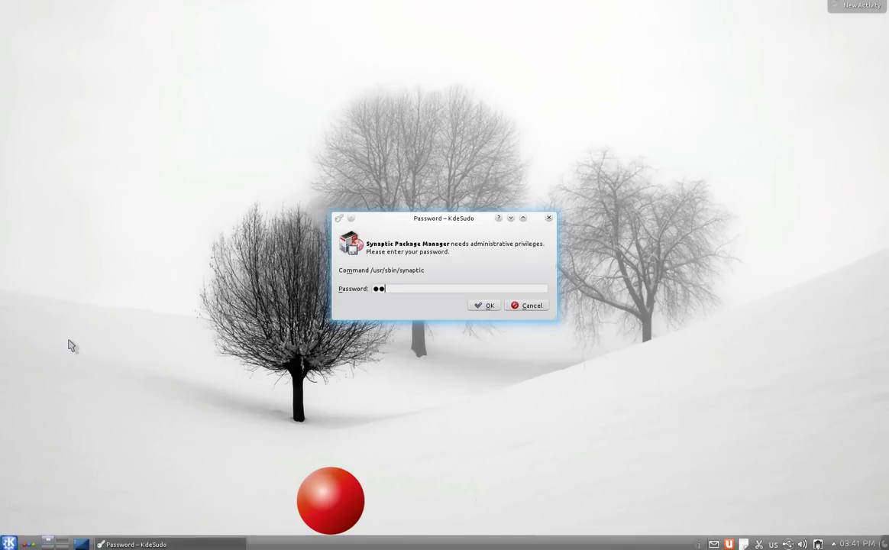
key(Return)
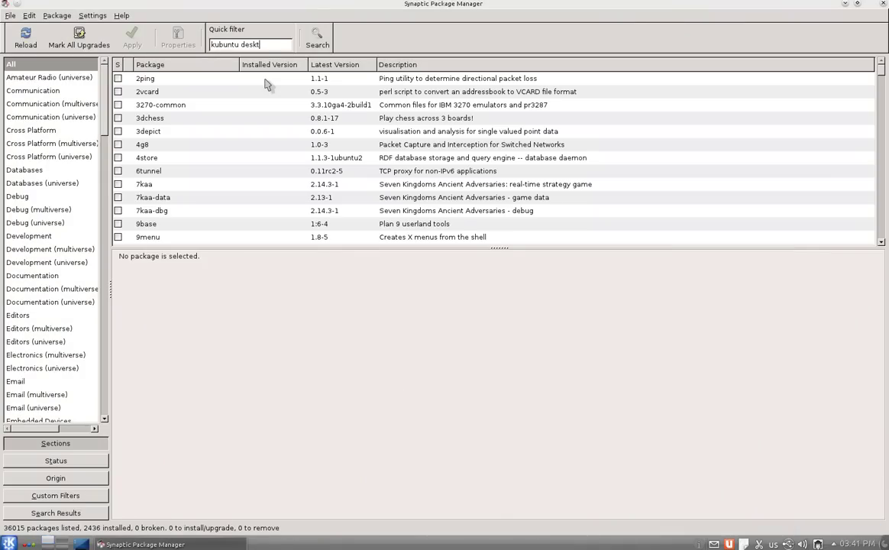
- Look up the kubuntu-desktop and kde-plasma-desktop packages by filtering for "kubuntu desktop" and "kde plasma desktop", and close the package manager
text(kubuntu desktop)
click(130, 104)
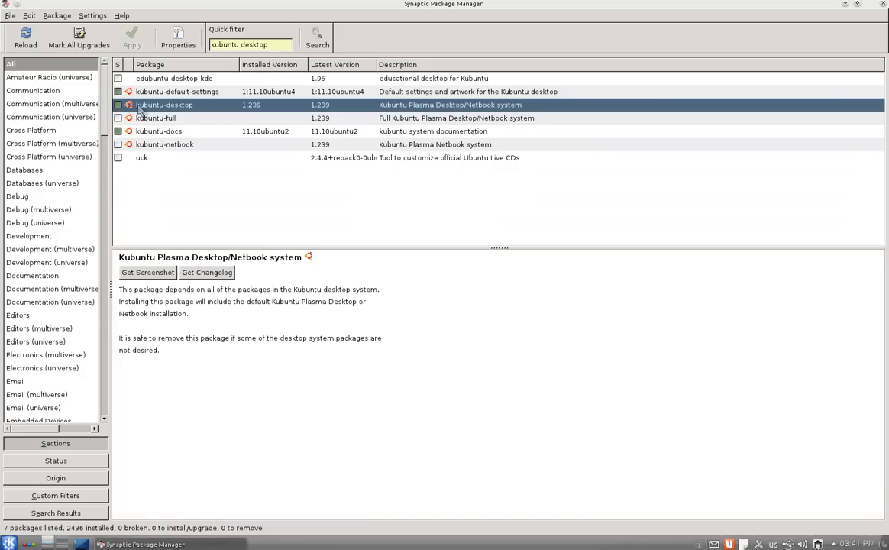
triple_click(232, 48)
text(kde plasma deskt)
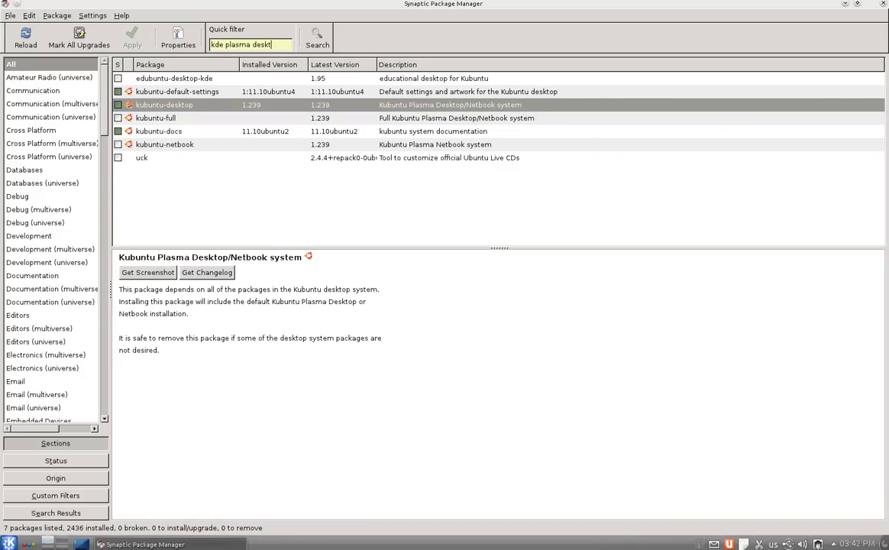
text(op)
click(149, 92)
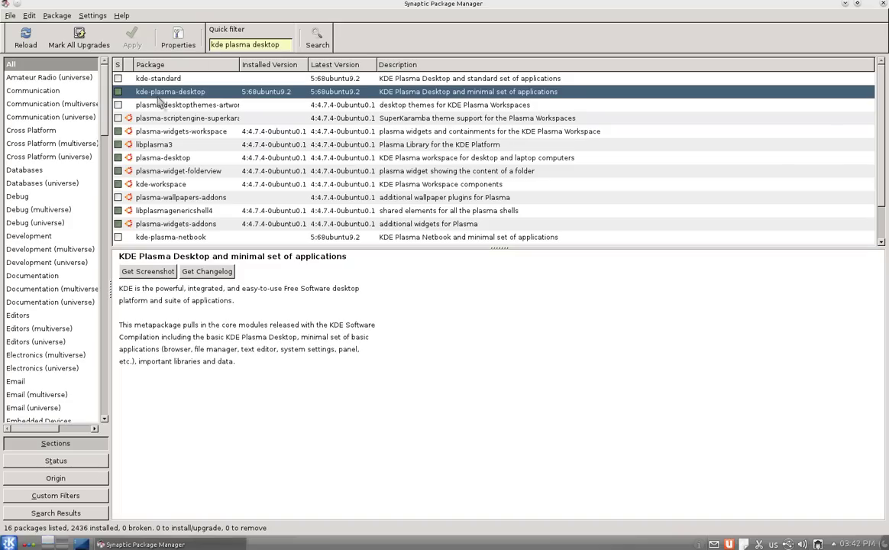
click(882, 5)
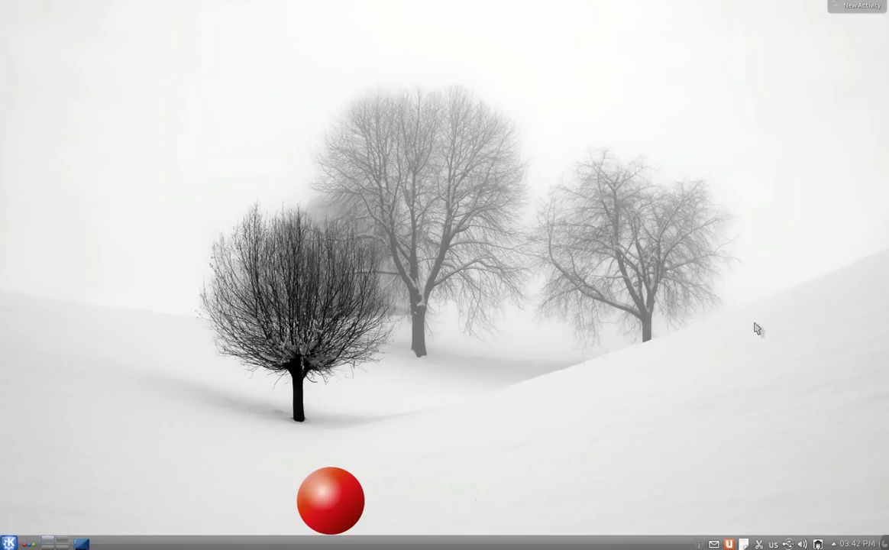
- Install the "Open Wall" wallpaper from the newest online wallpapers through the desktop settings
right_click(625, 117)
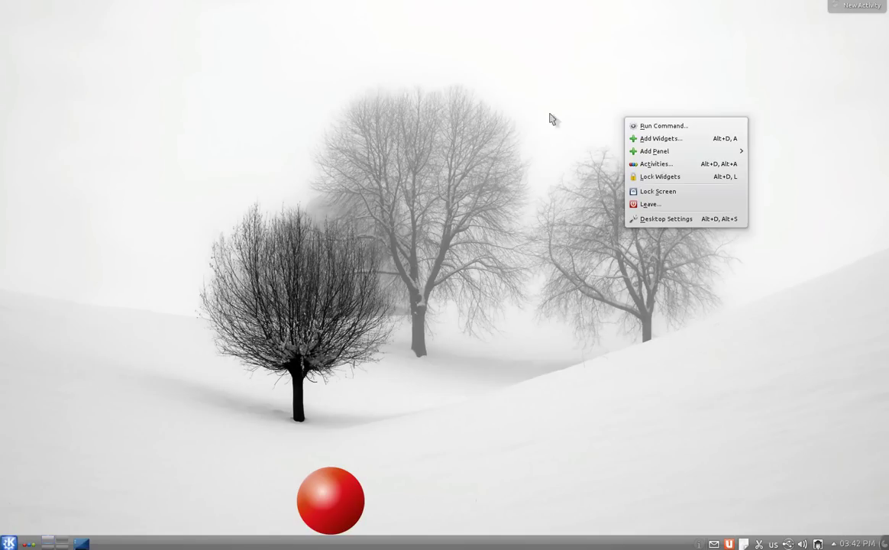
click(672, 219)
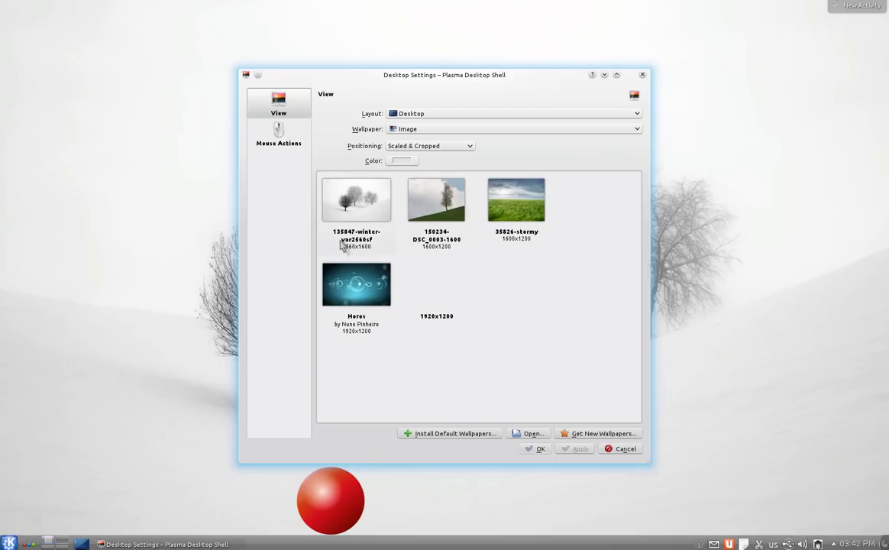
click(580, 434)
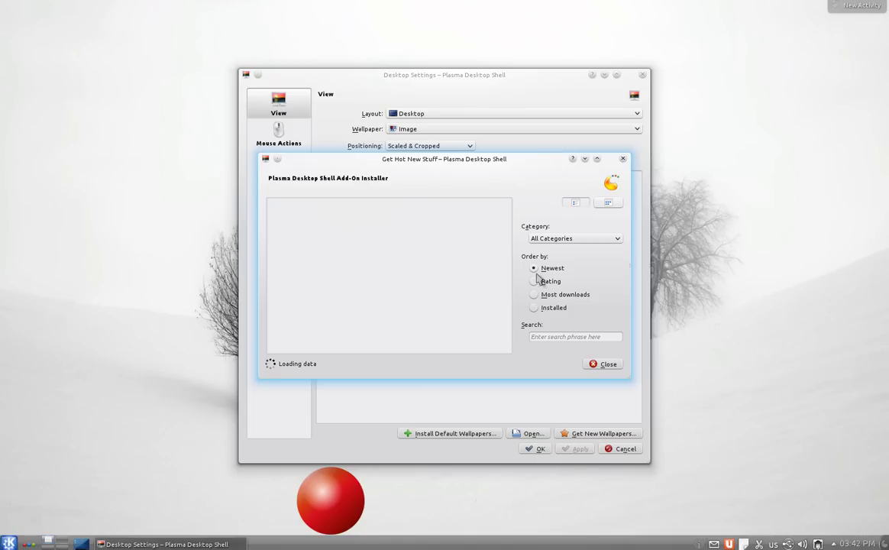
click(535, 281)
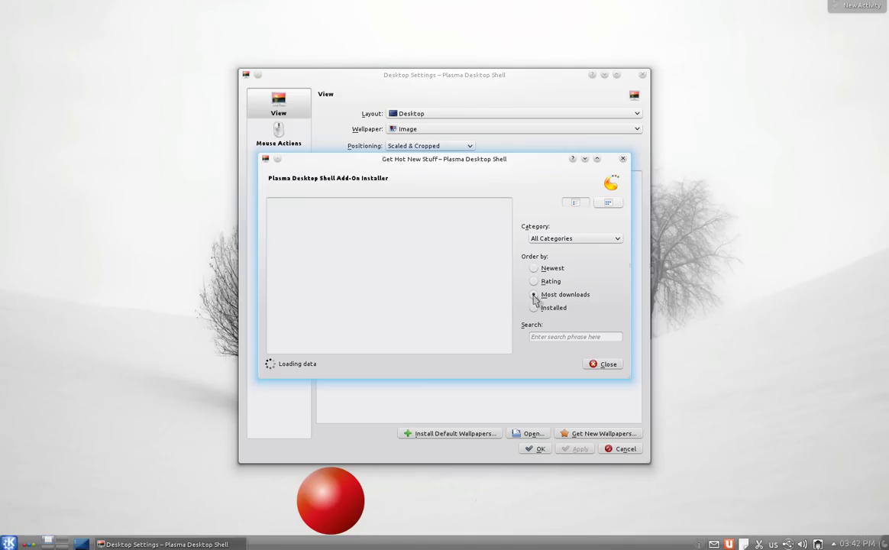
click(533, 270)
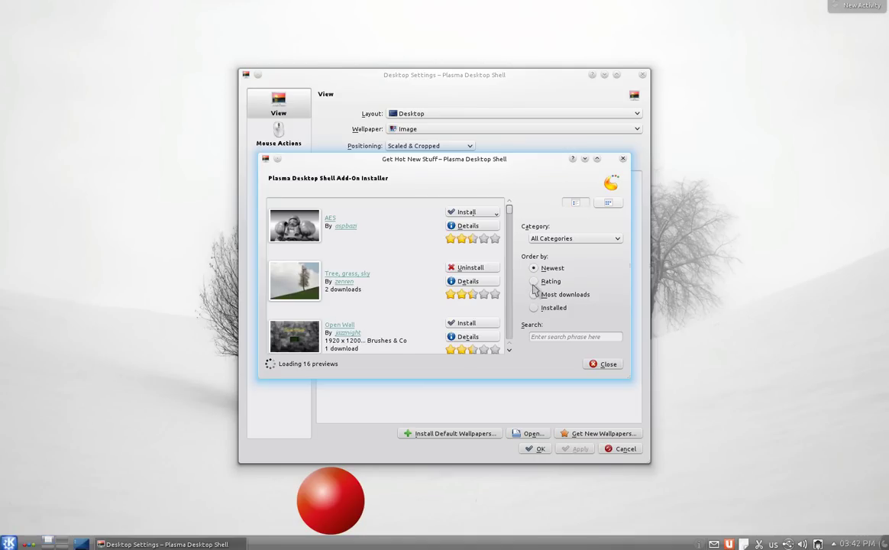
scroll(480, 291, down, 1)
click(476, 292)
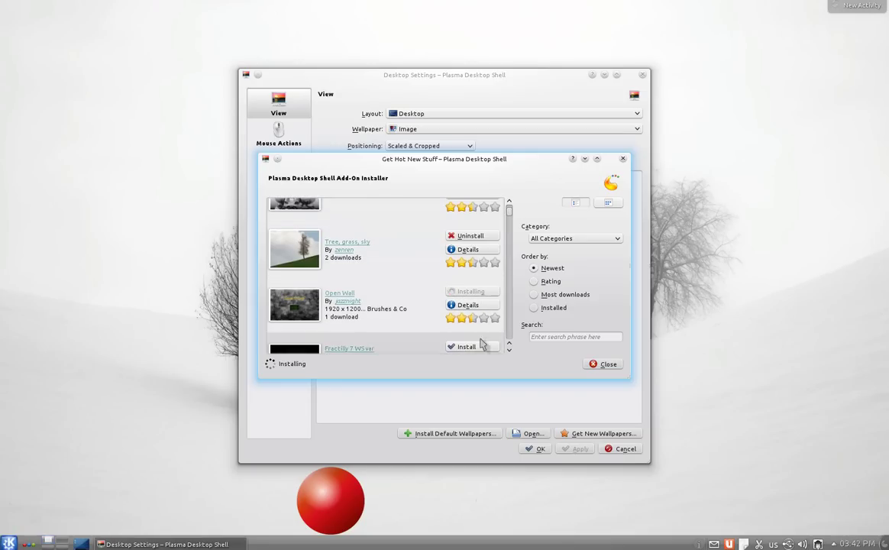
click(603, 364)
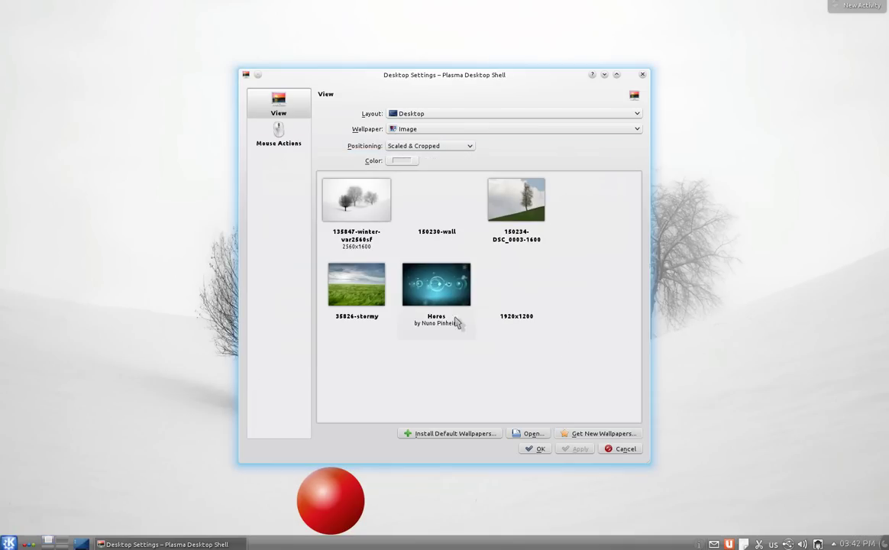
- Apply the 150230-wall wallpaper to the desktop and switch back to the 135847-winter-var2560sf wallpaper
click(434, 199)
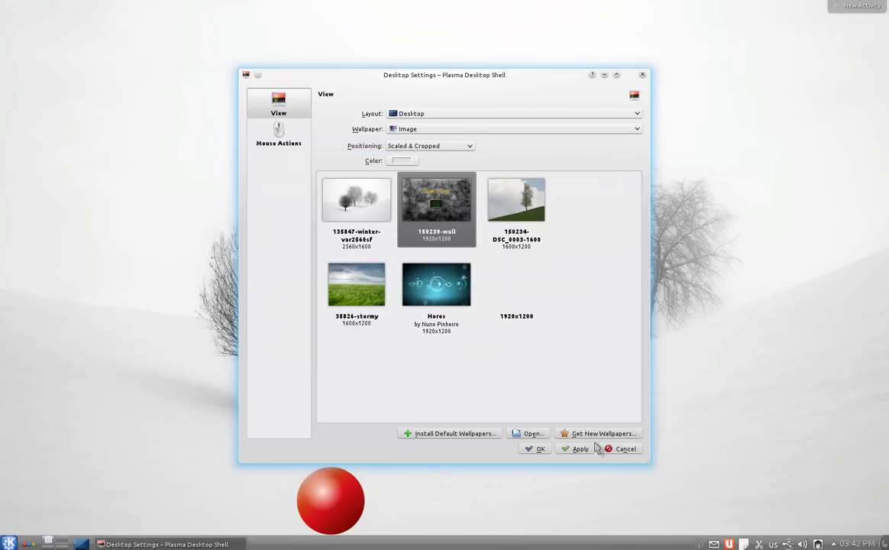
click(578, 448)
drag(440, 72, 555, 66)
click(457, 194)
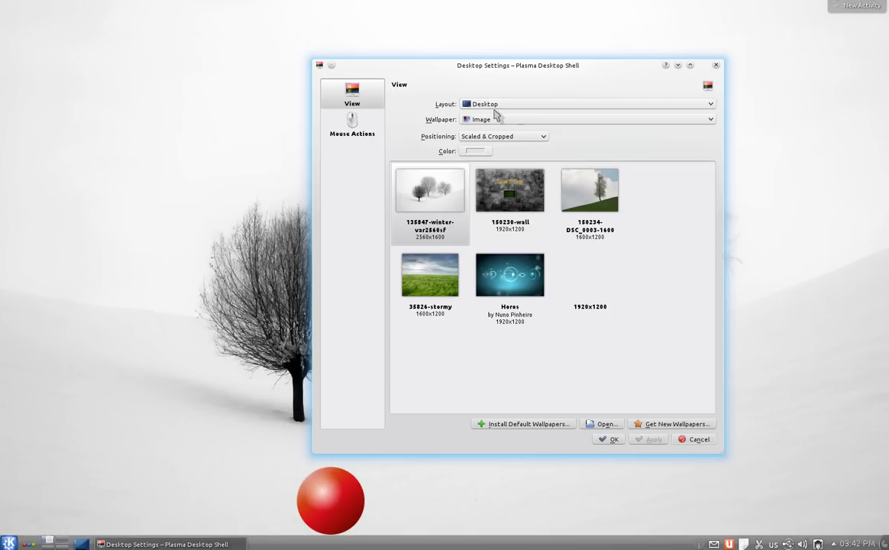
click(494, 107)
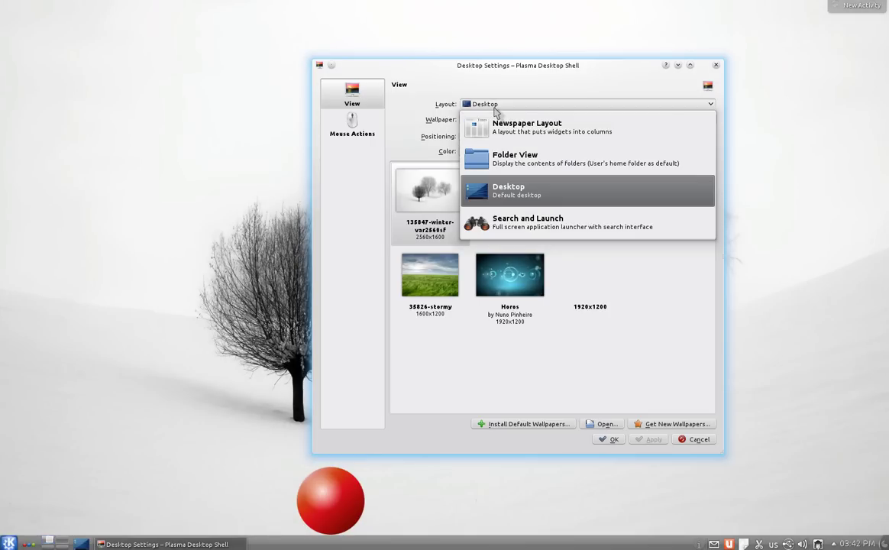
click(453, 92)
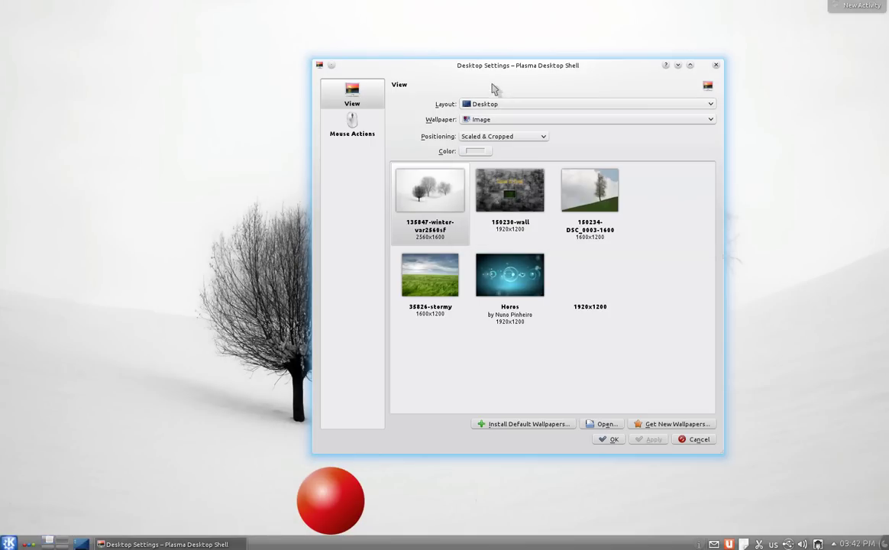
- Add an Analog Clock widget to the desktop beside the dark tree, and close the desktop settings and widget list
right_click(111, 141)
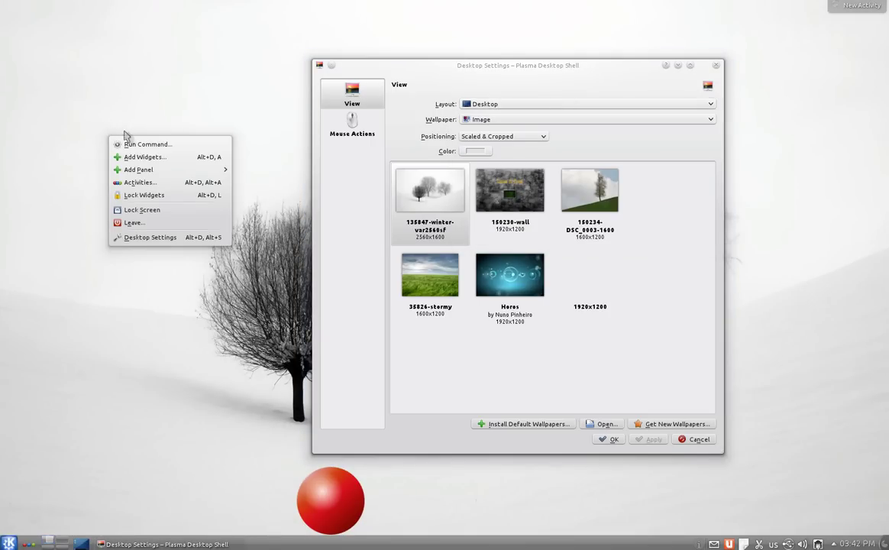
click(127, 157)
drag(107, 498, 121, 288)
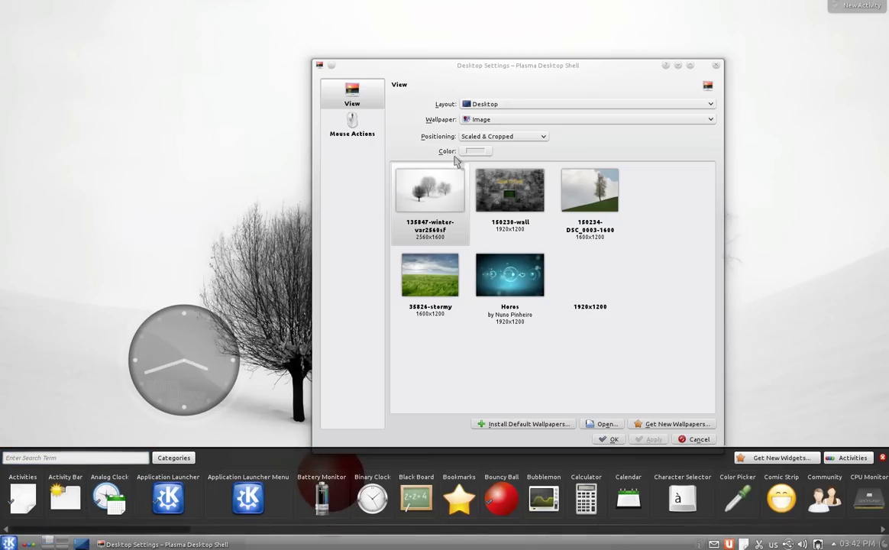
click(712, 67)
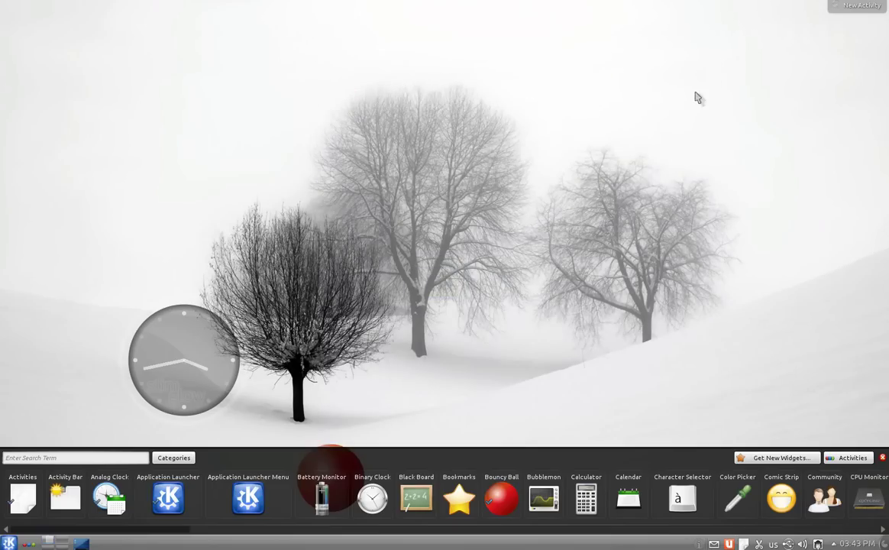
click(881, 457)
- Throw the red Bouncy Ball widget across the desktop
drag(320, 476, 422, 398)
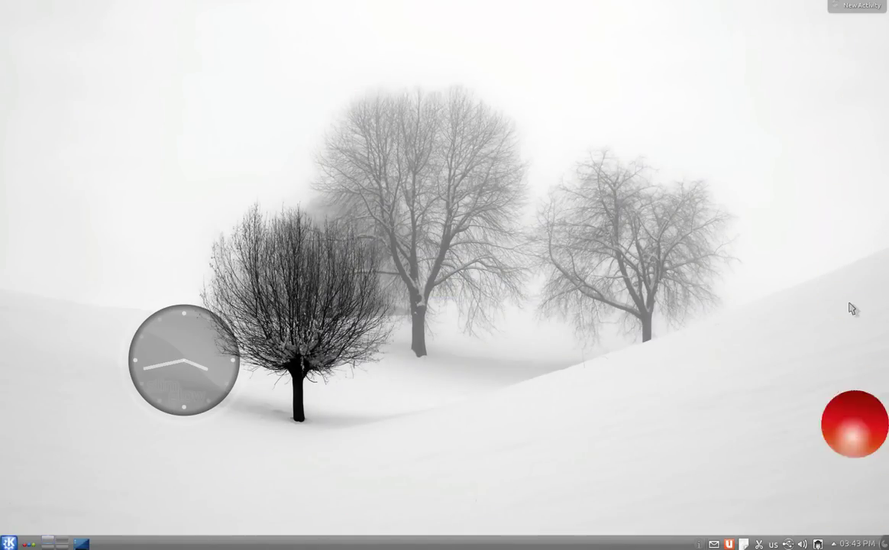
drag(846, 421, 844, 432)
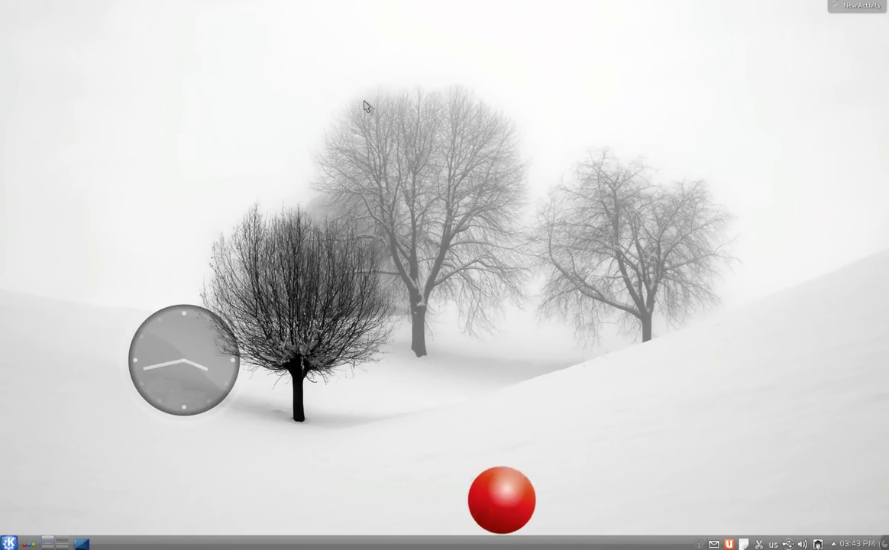
- Change the desktop layout to Search and Launch in the desktop settings
right_click(443, 92)
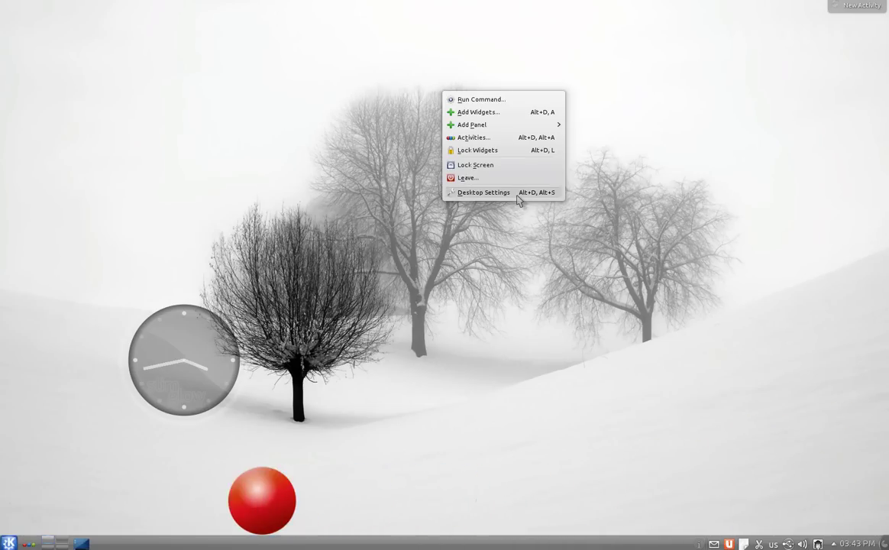
click(519, 196)
click(443, 115)
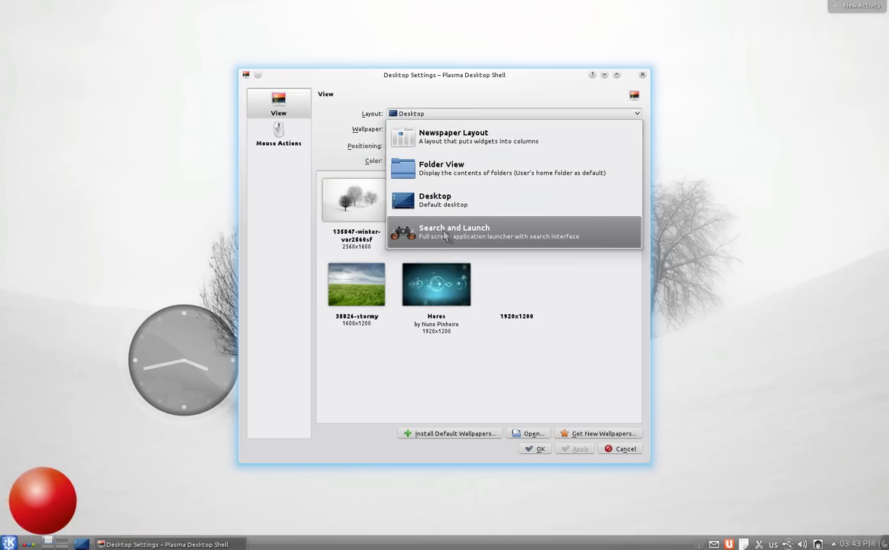
click(474, 231)
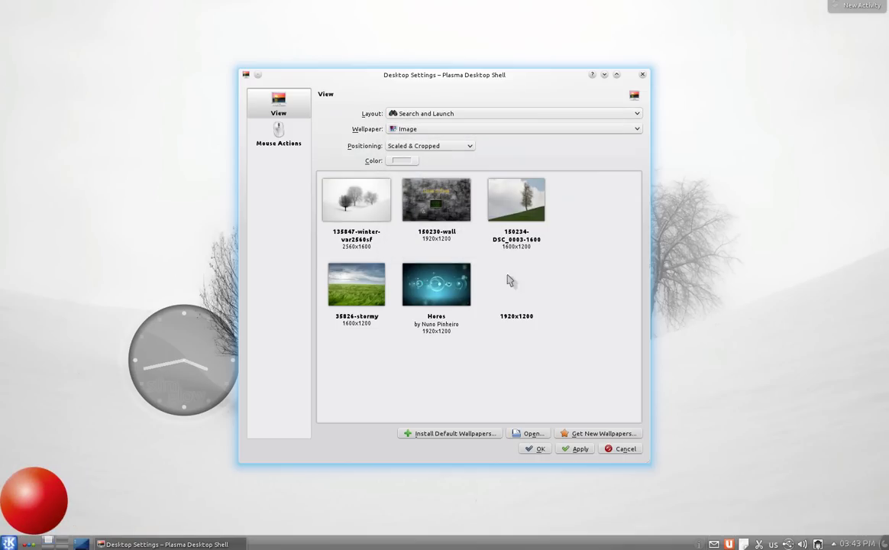
click(578, 451)
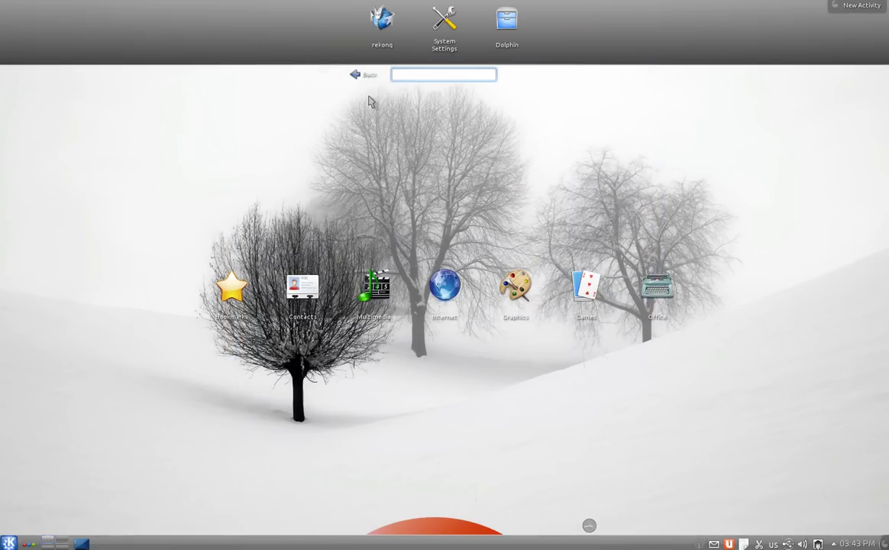
- Browse the Internet and Graphics application categories and return to the category overview
click(445, 289)
click(364, 75)
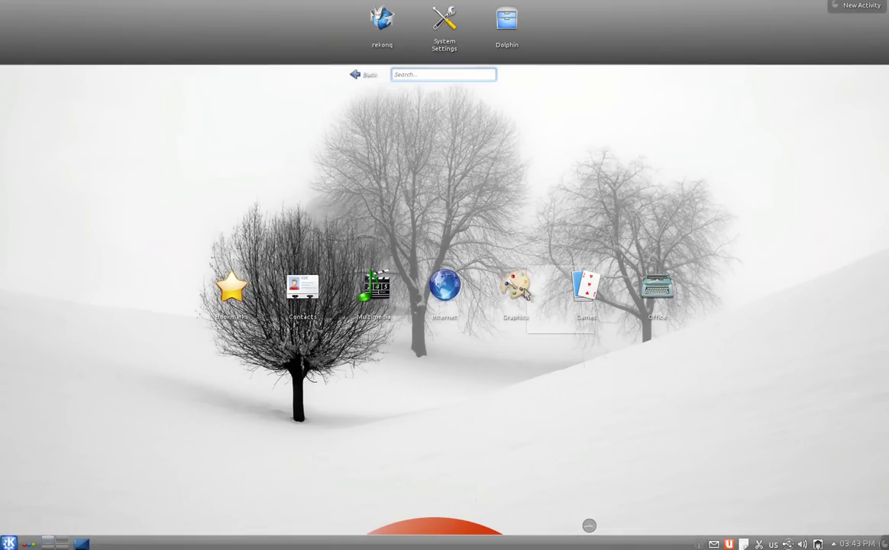
click(523, 291)
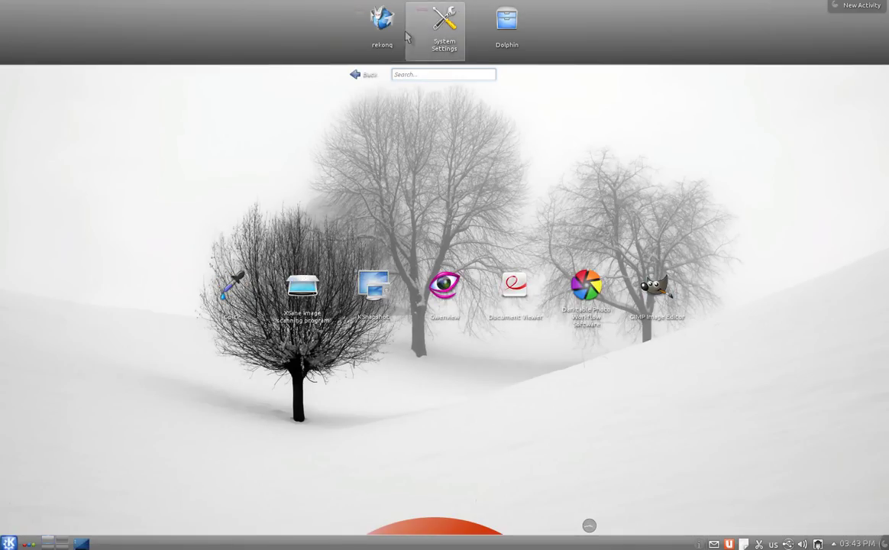
click(366, 76)
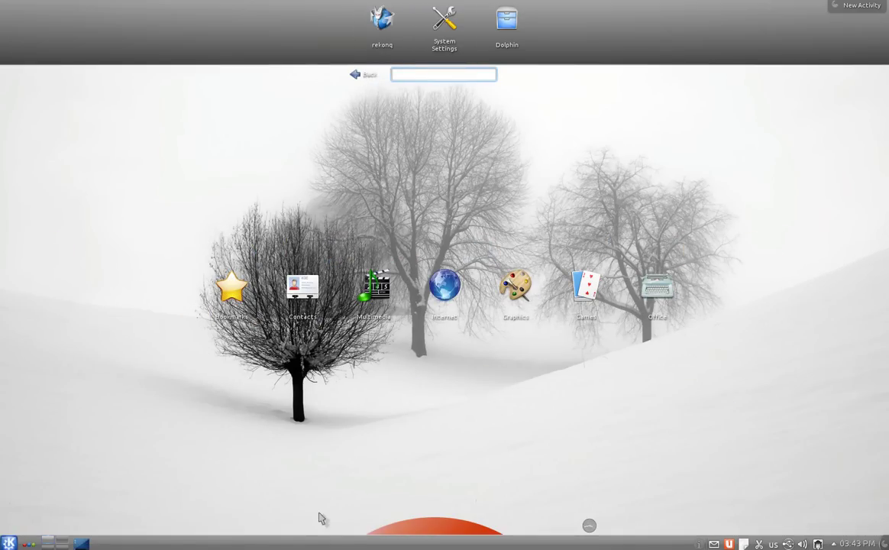
- View the widgets that can be added to the taskbar panel and close the widget list
right_click(288, 540)
mouse_move(316, 513)
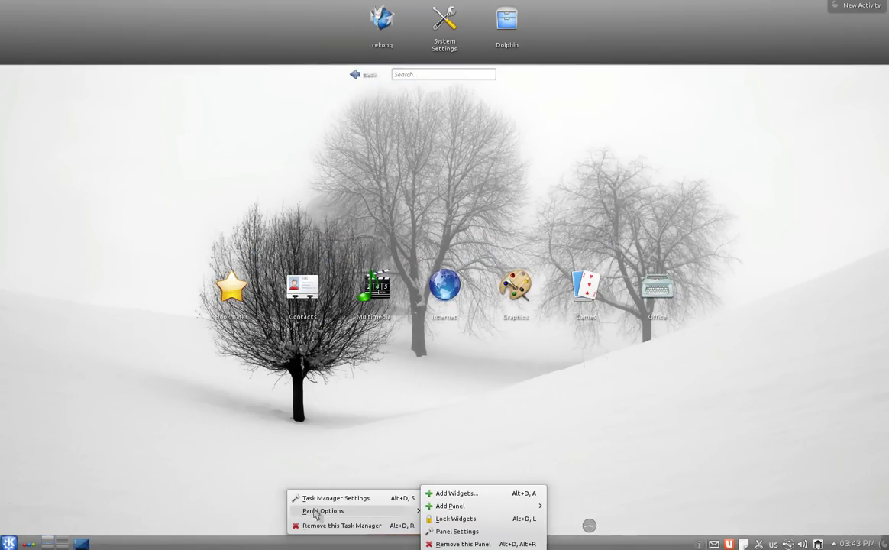
click(458, 494)
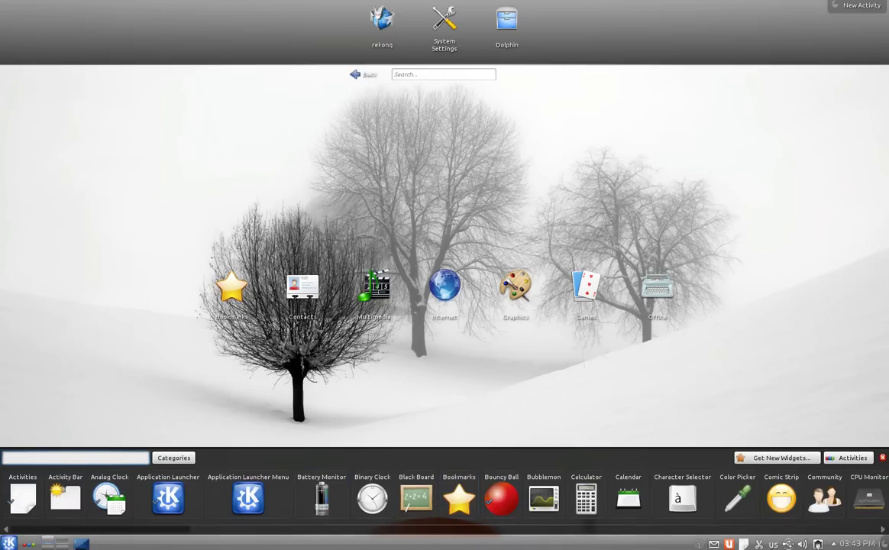
click(882, 458)
- Reduce the taskbar panel's height slightly in its panel settings and close them
right_click(516, 542)
mouse_move(535, 511)
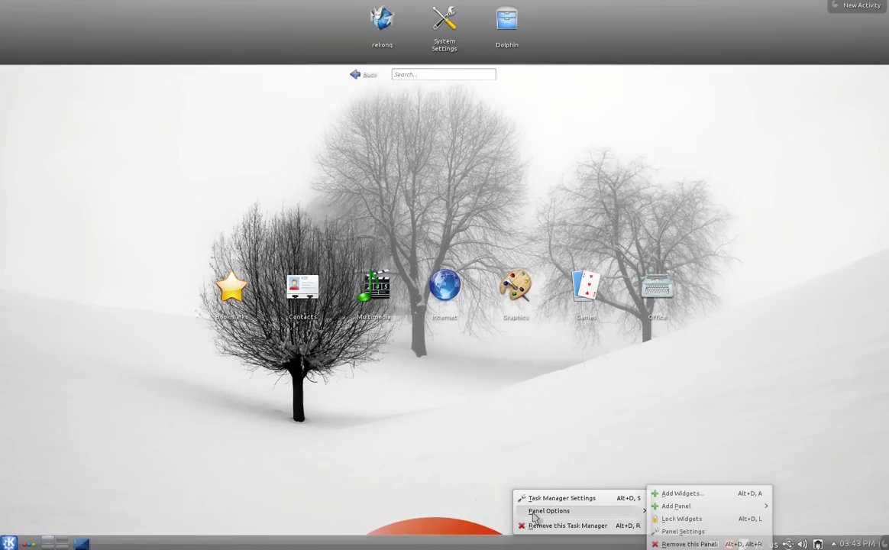
click(699, 532)
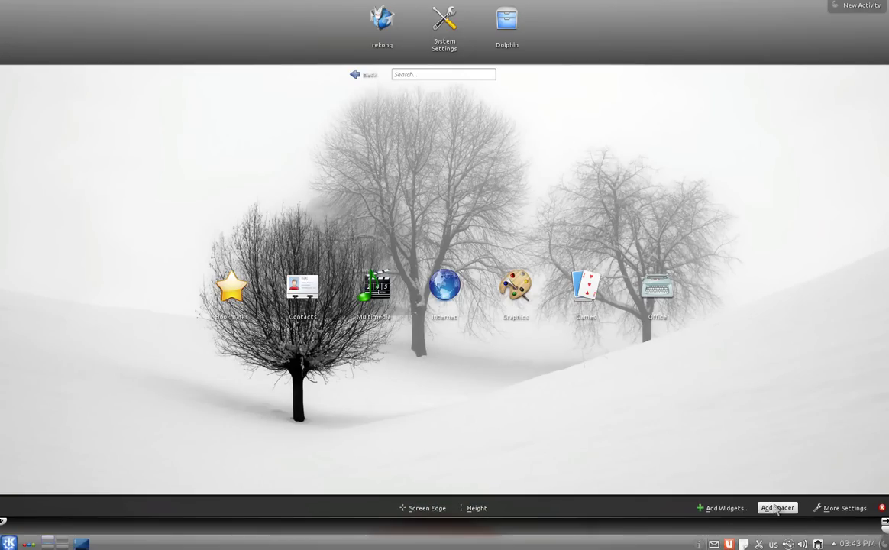
mouse_move(474, 508)
mouse_down()
mouse_move(489, 456)
mouse_move(479, 511)
mouse_up()
click(503, 410)
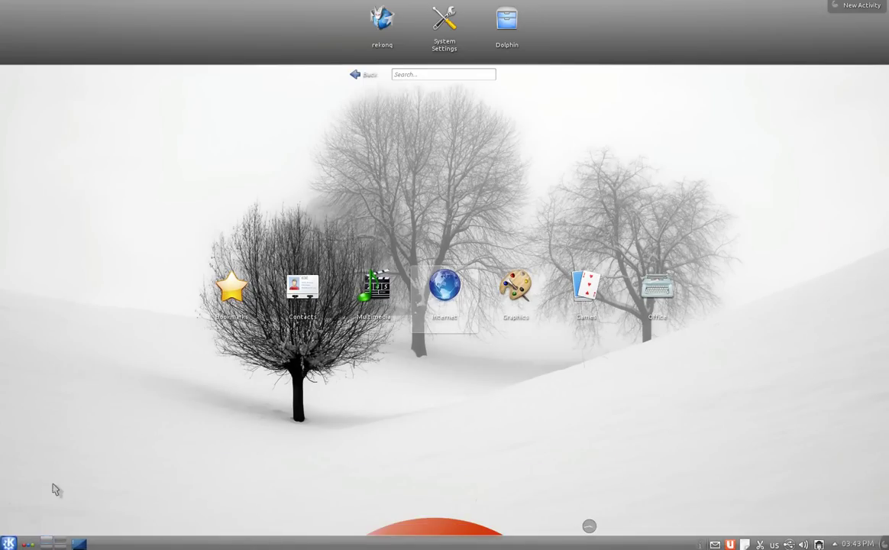
- Open the Application Appearance section of System Settings and look through the available widget styles
click(9, 543)
click(34, 380)
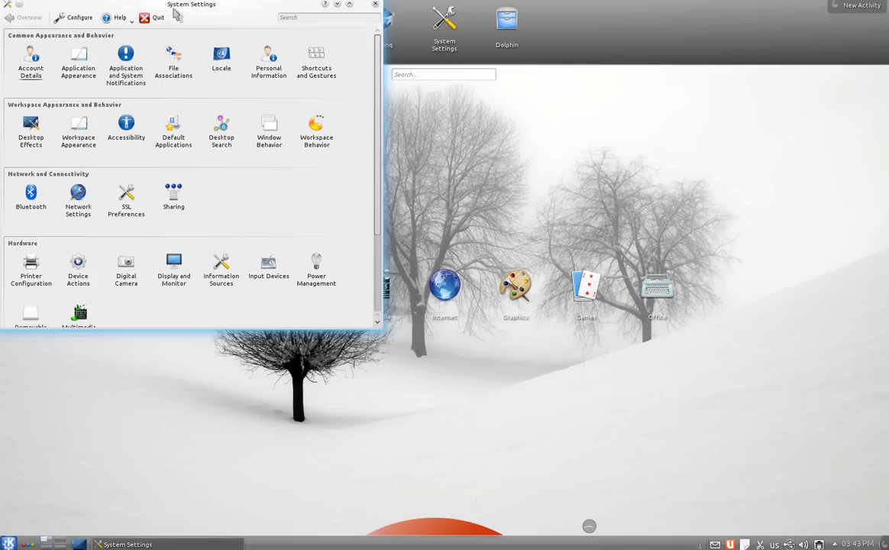
drag(175, 16, 242, 50)
click(132, 90)
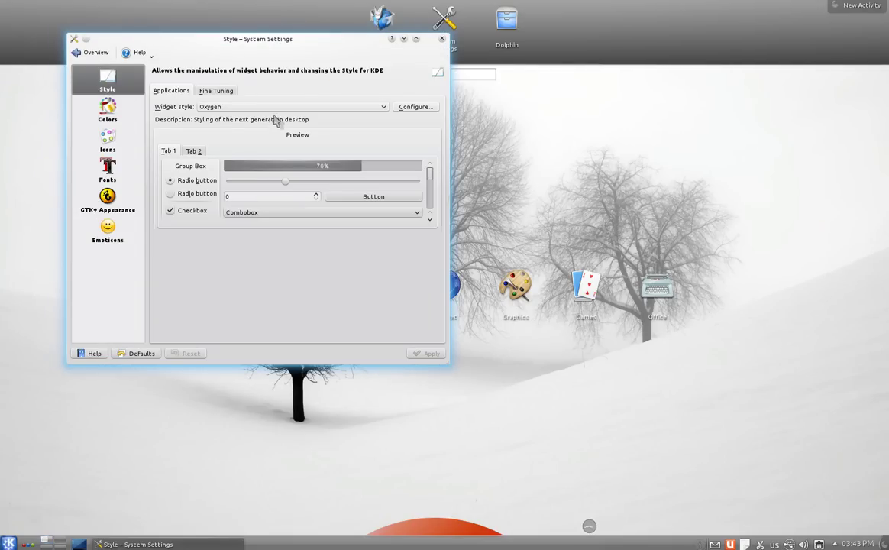
scroll(277, 108, down, 1)
scroll(276, 108, up, 1)
scroll(275, 109, down, 1)
scroll(275, 108, up, 1)
click(407, 356)
- Apply the Default color scheme to the applications and switch back to the gentle scheme
click(107, 115)
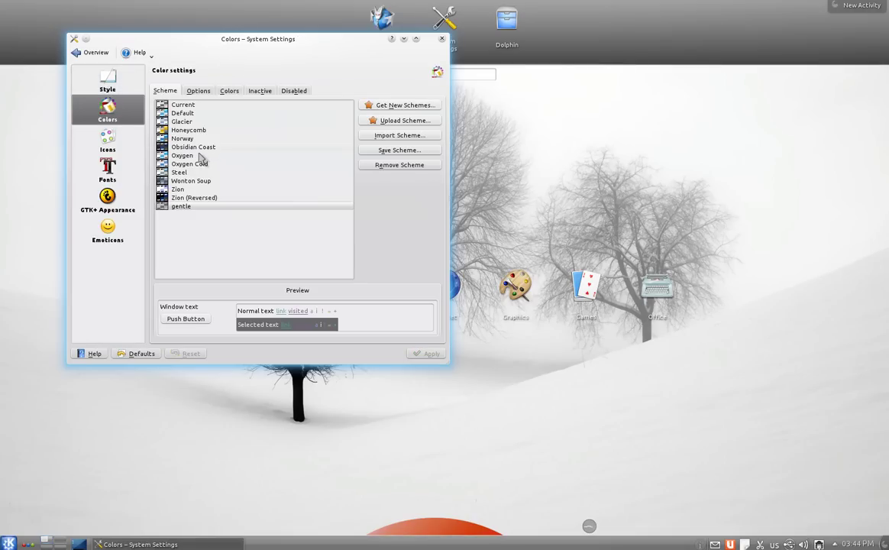
click(197, 147)
click(201, 113)
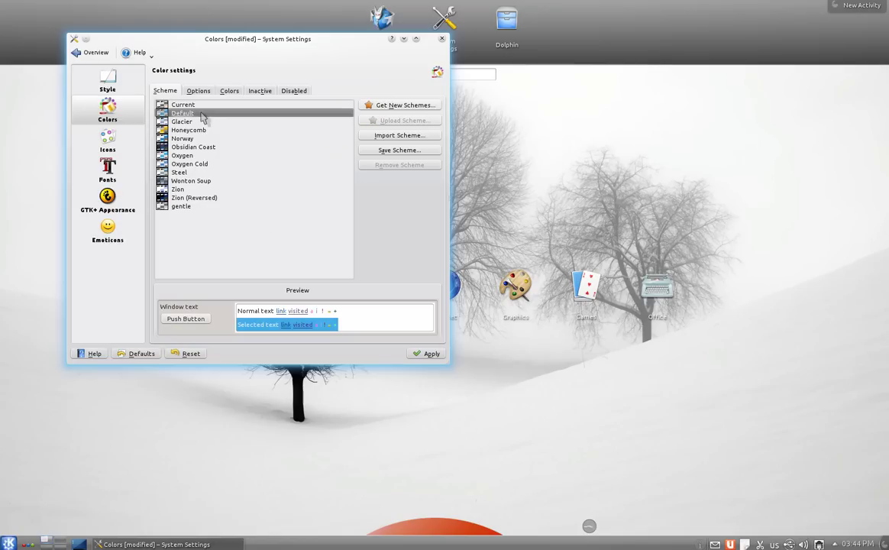
click(427, 354)
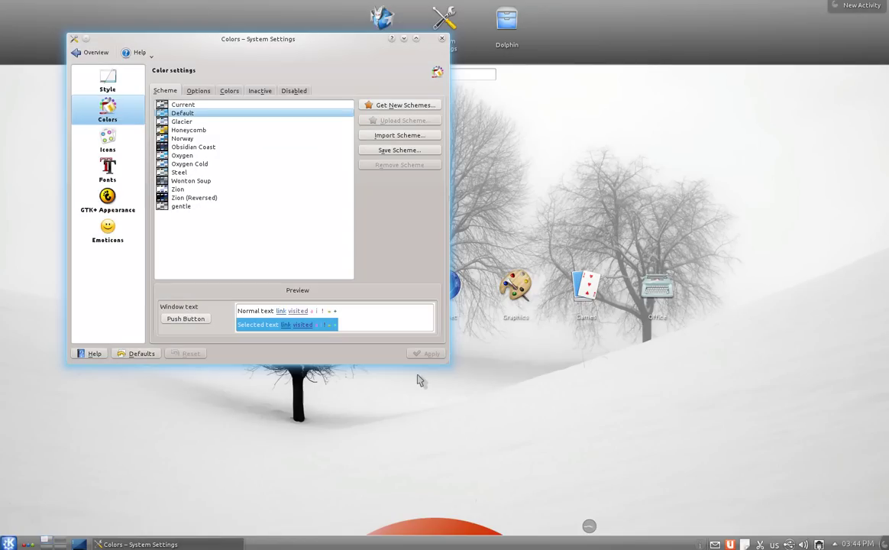
click(177, 206)
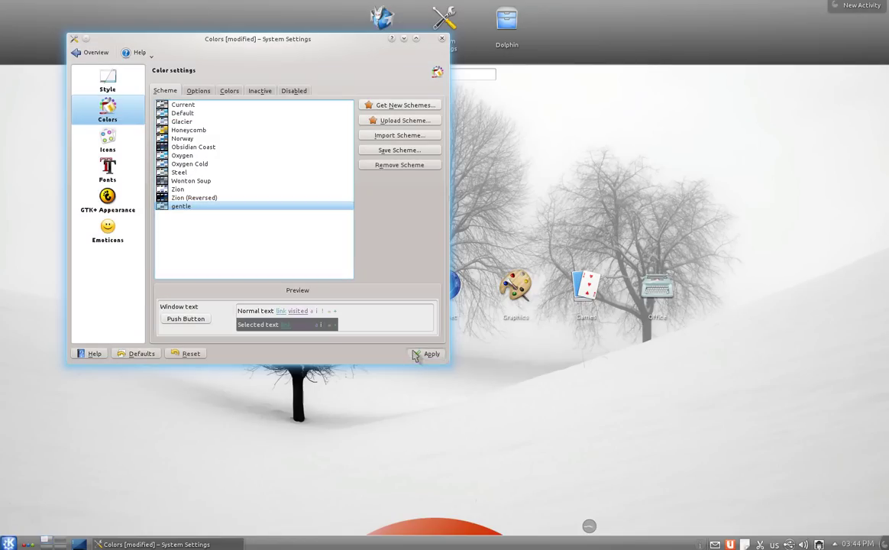
click(415, 355)
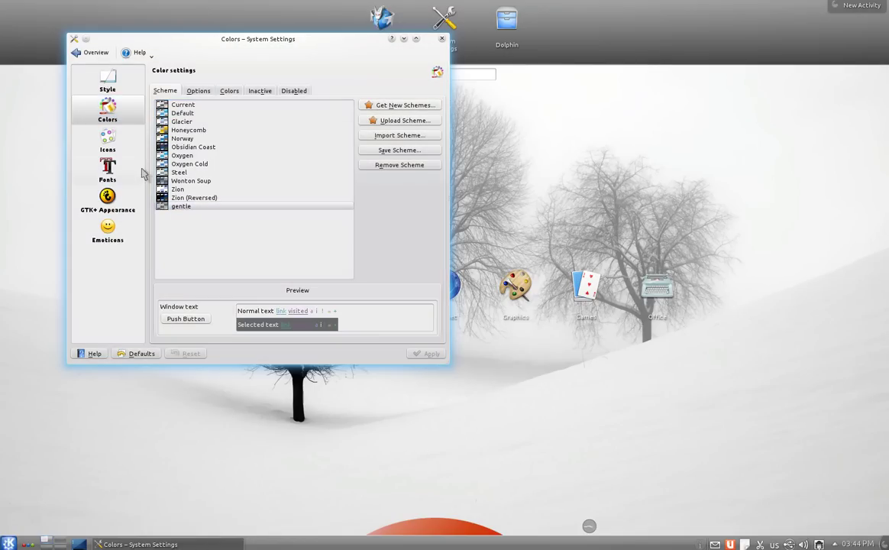
- View the icon themes and font settings and return to the System Settings overview
click(130, 148)
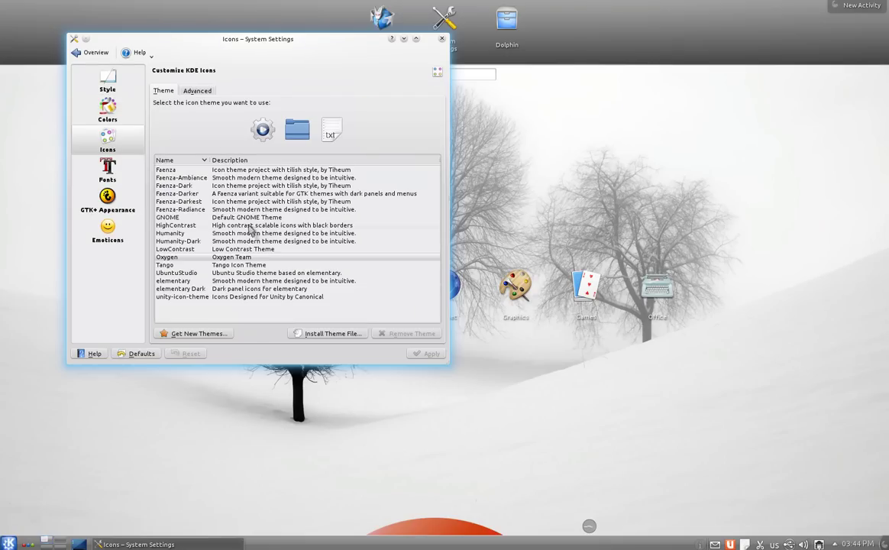
click(105, 166)
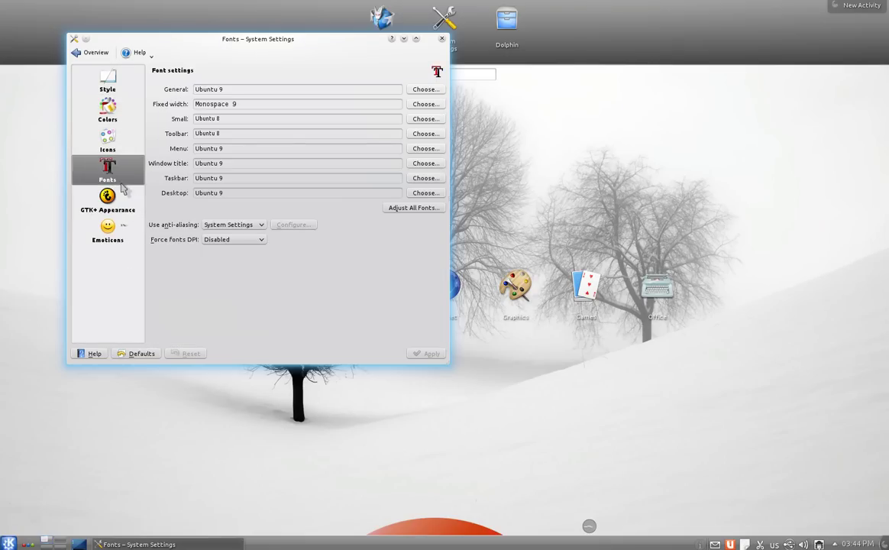
click(83, 57)
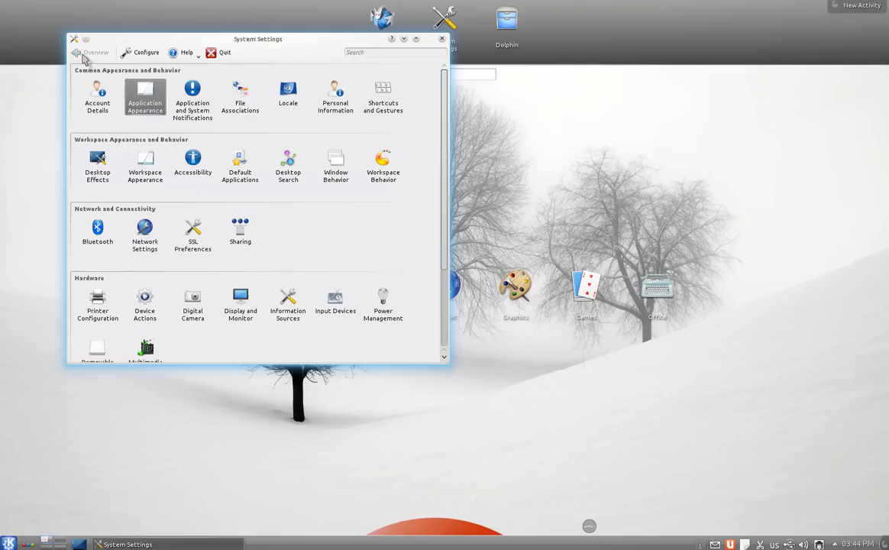
- In the Locale language settings, remove Arabic from the preferred languages and add it back
click(291, 99)
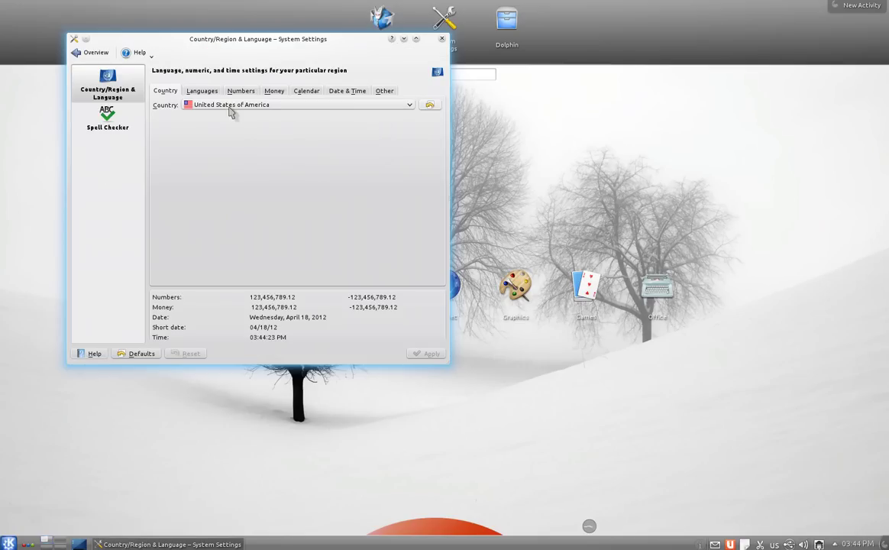
click(204, 93)
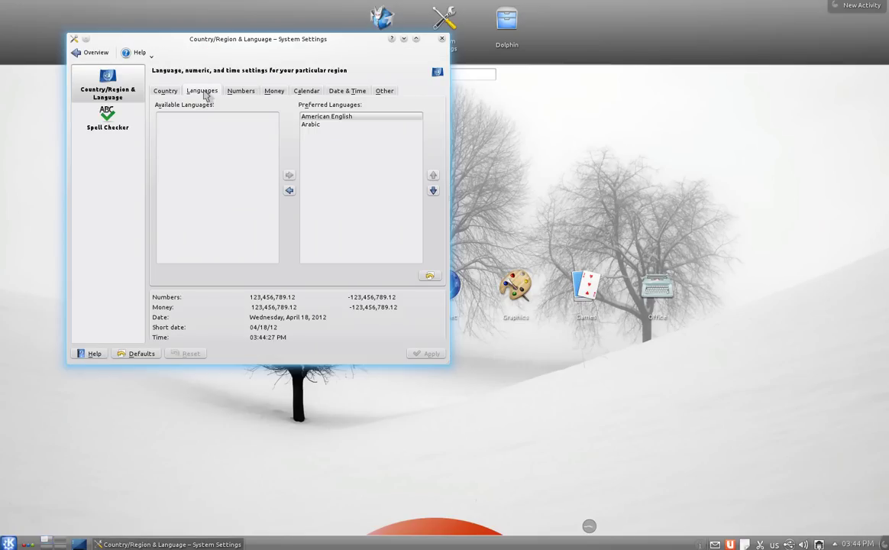
click(322, 127)
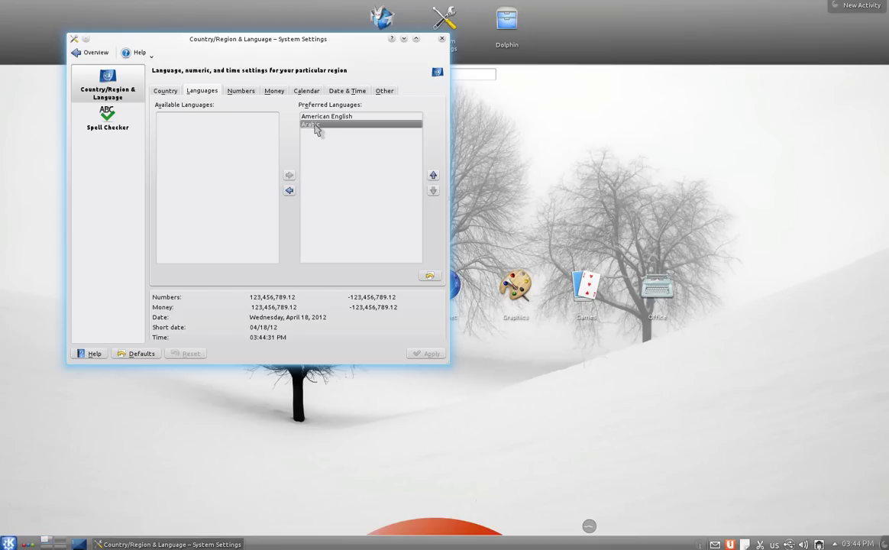
click(268, 158)
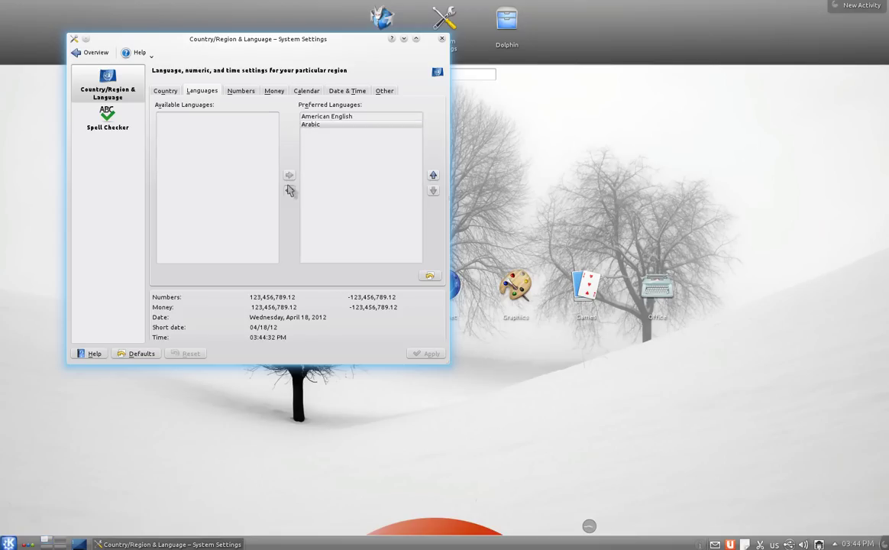
double_click(313, 124)
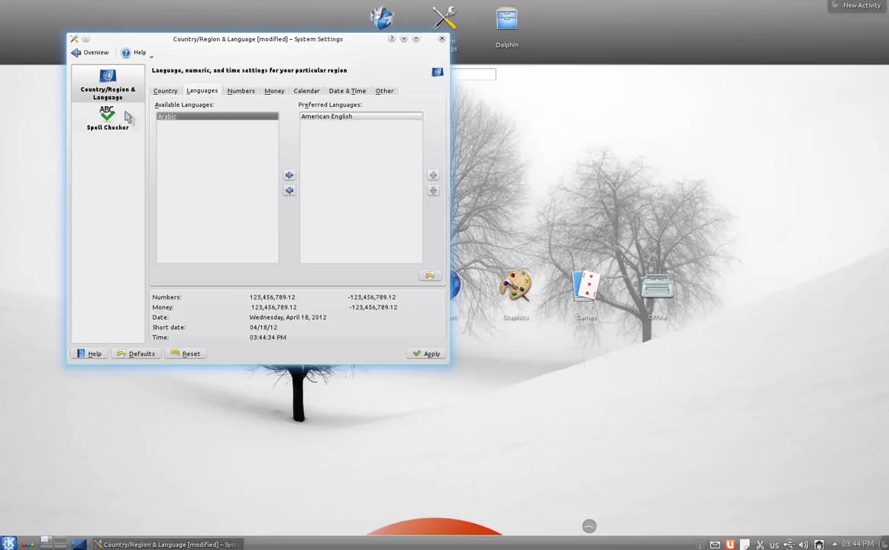
click(290, 174)
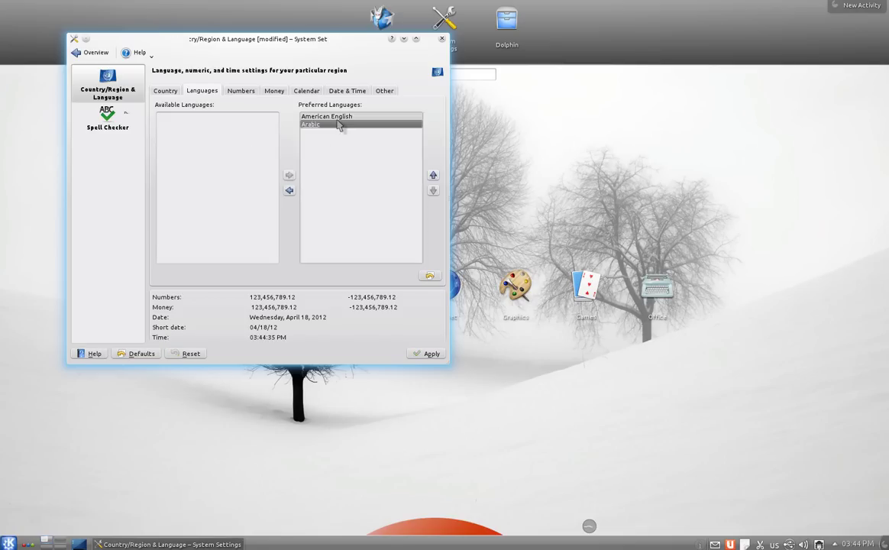
- Move Arabic above American English in the preferred languages, apply the change and dismiss the notice
click(433, 173)
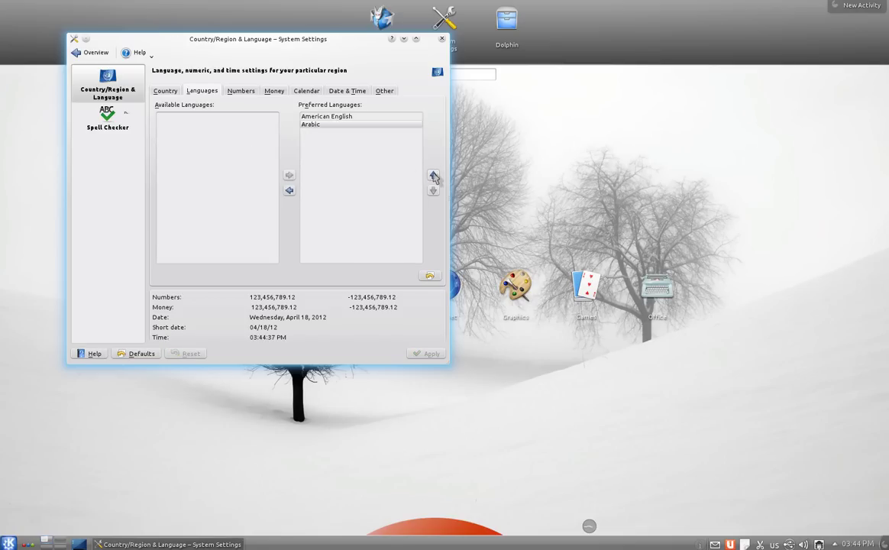
click(433, 176)
click(426, 353)
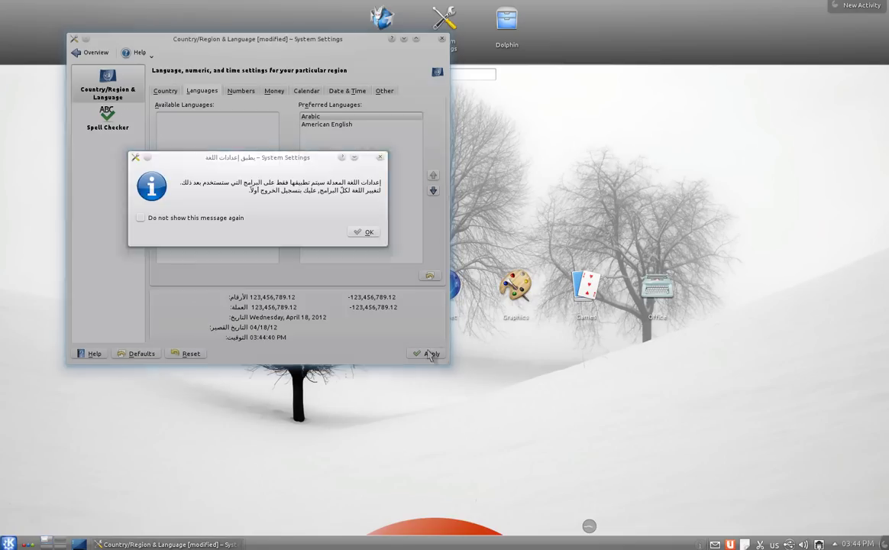
click(380, 158)
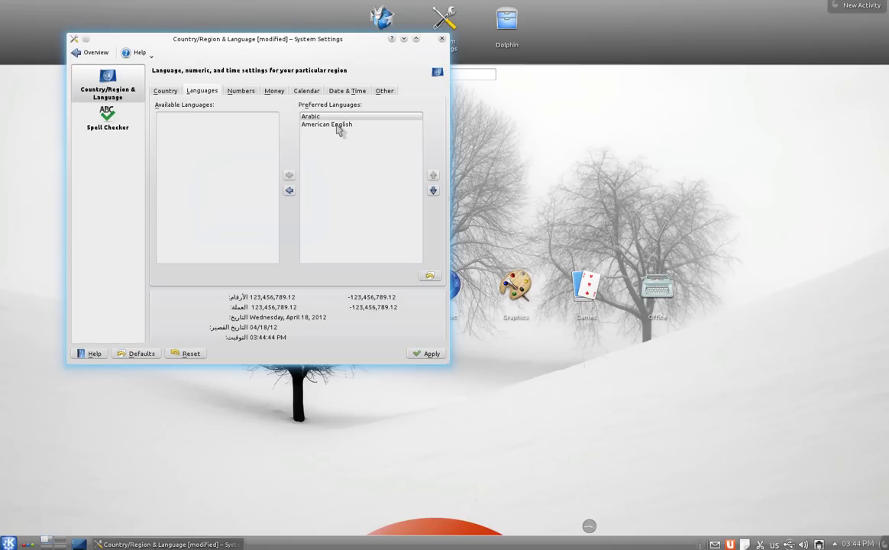
- Put American English back above Arabic in the preferred languages, apply it and return to the overview
click(338, 126)
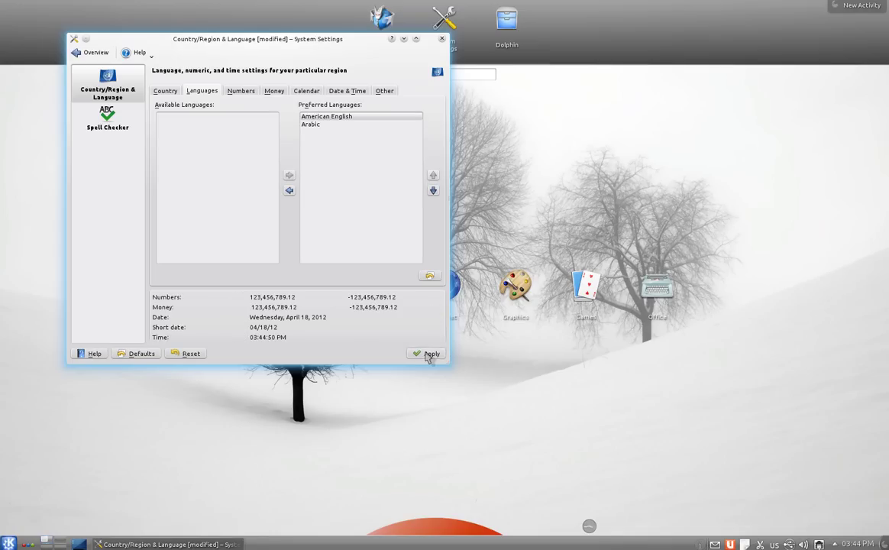
click(428, 356)
click(366, 233)
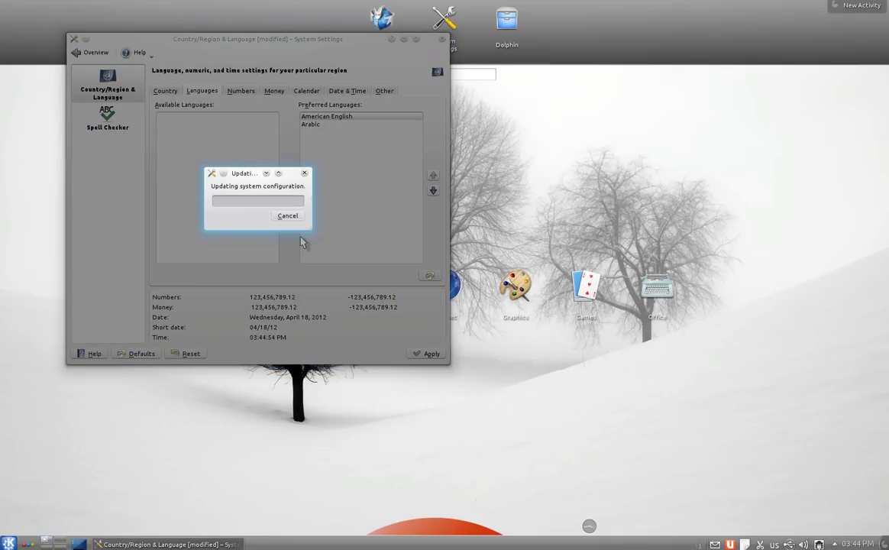
click(92, 53)
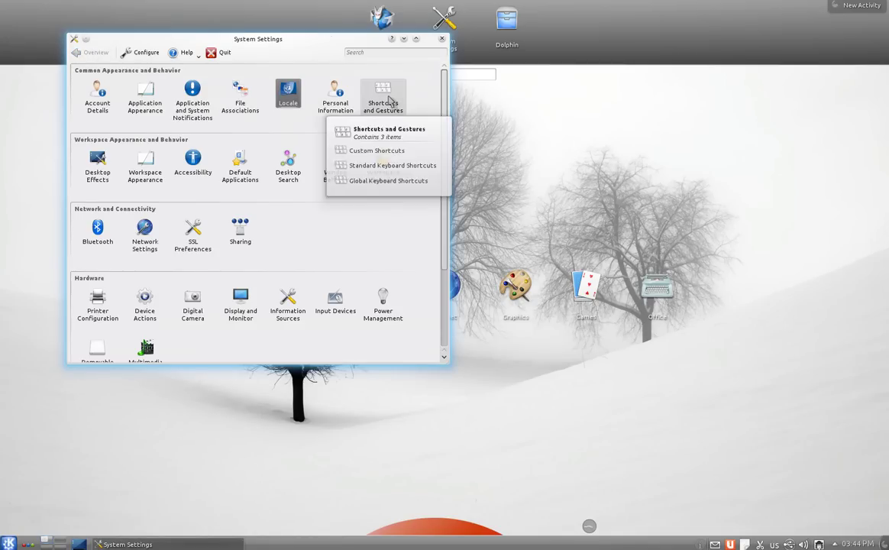
- Open the Desktop Effects settings and show the list of all effects
click(97, 162)
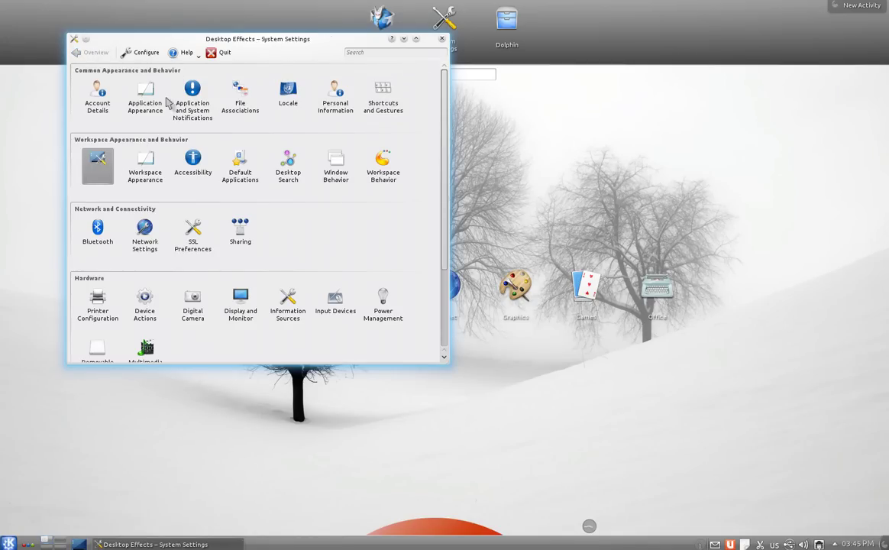
drag(178, 42, 242, 43)
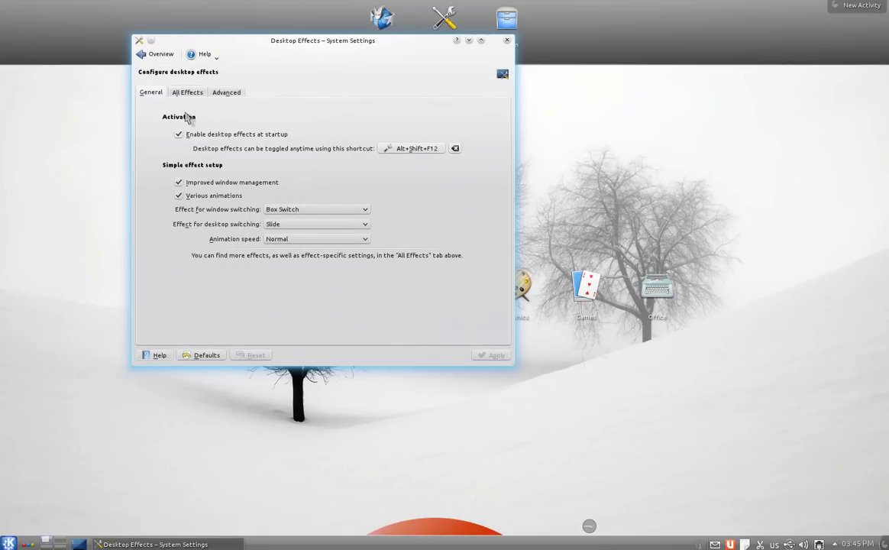
click(180, 92)
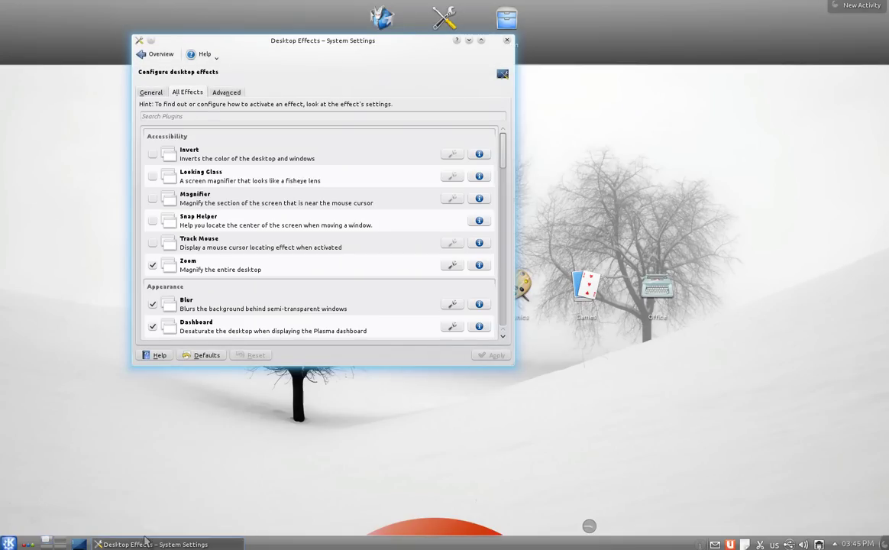
- Minimize and restore the Desktop Effects window twice to view the minimize animation
click(144, 544)
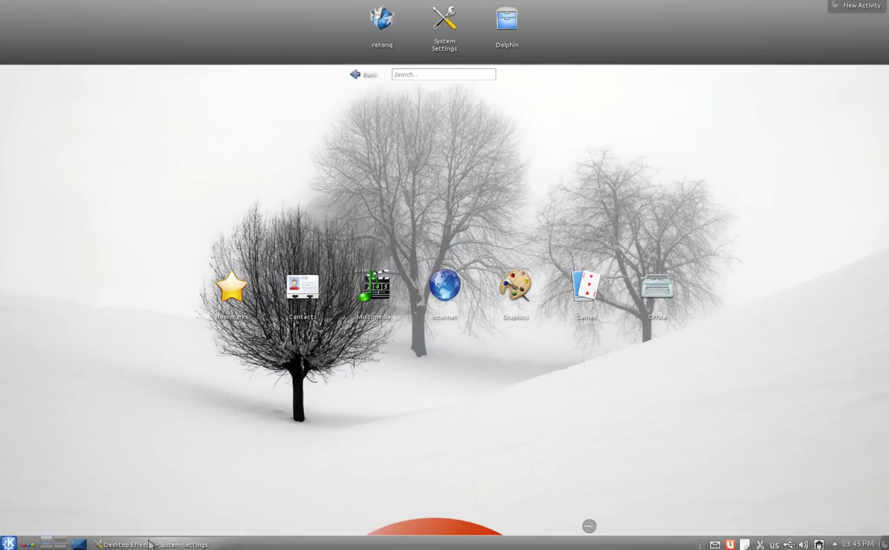
click(149, 544)
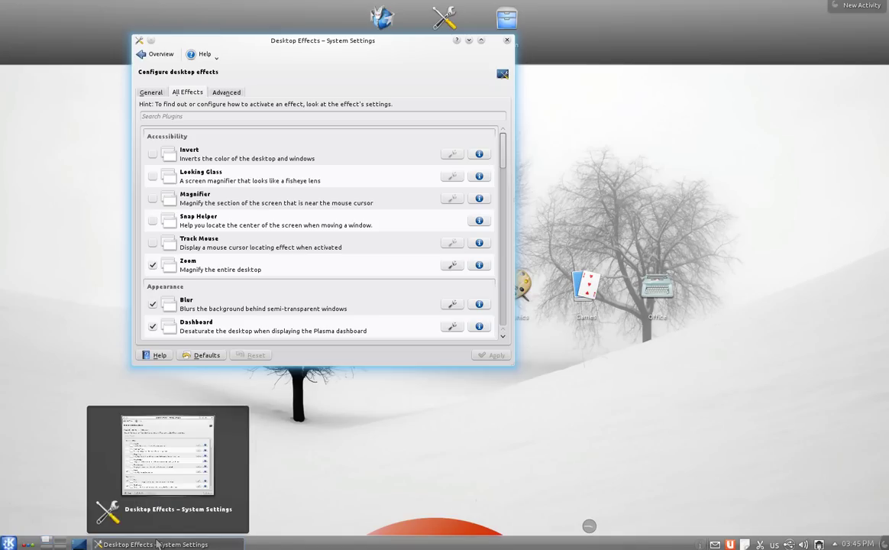
click(156, 543)
click(156, 544)
- Disable the Magic Lamp effect, apply the change and test it by minimizing and restoring the window
scroll(199, 301, down, 10)
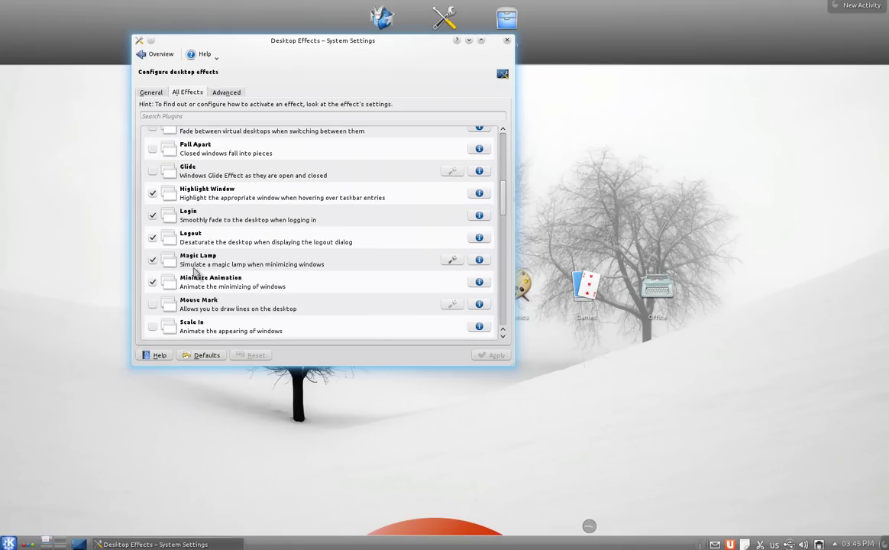
scroll(193, 246, up, 4)
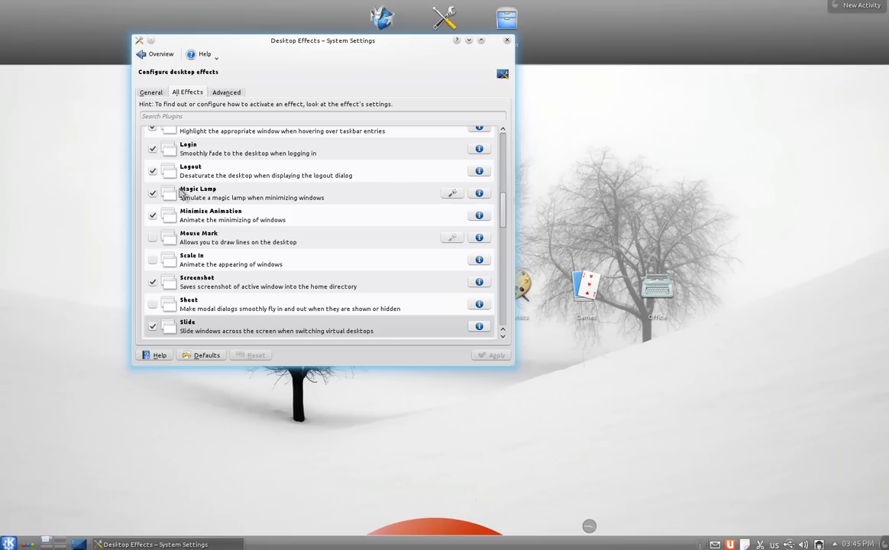
click(152, 194)
click(493, 355)
click(219, 543)
click(218, 543)
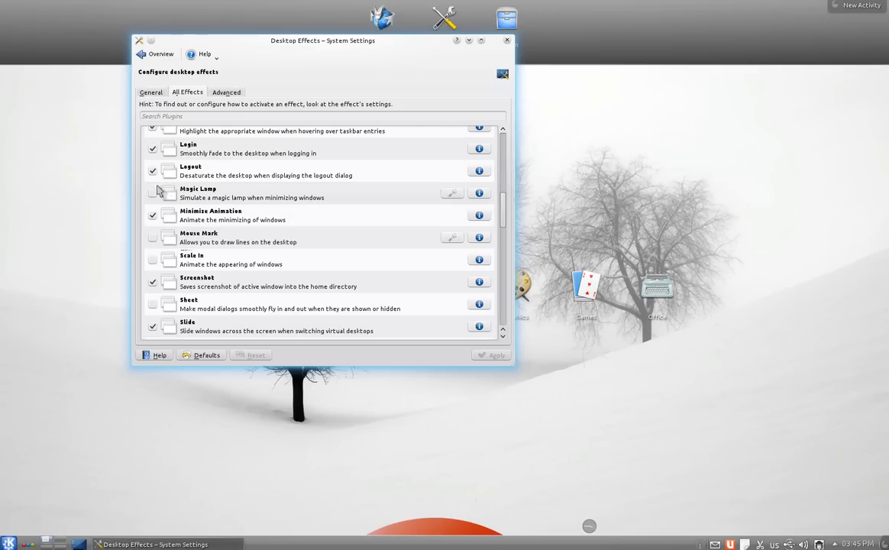
- Re-enable the Magic Lamp effect and apply the change
click(153, 193)
click(476, 355)
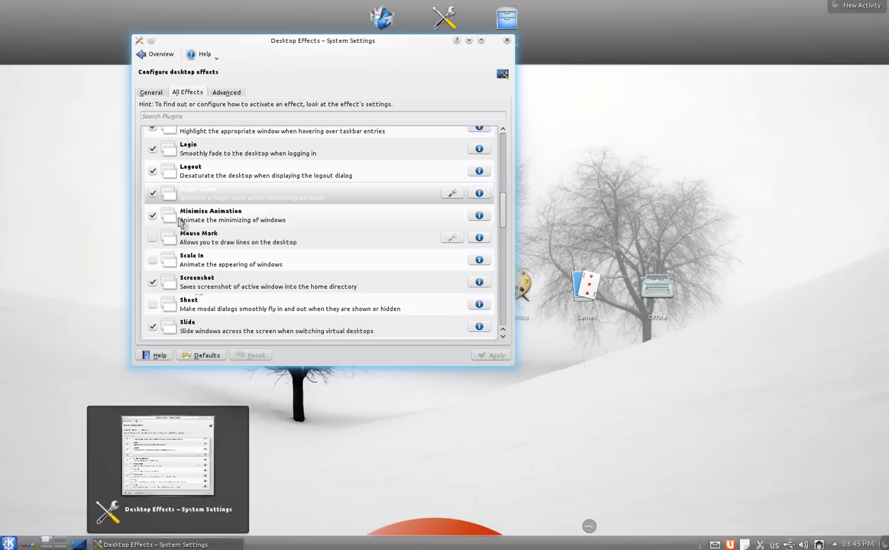
scroll(160, 200, up, 1)
scroll(160, 200, down, 1)
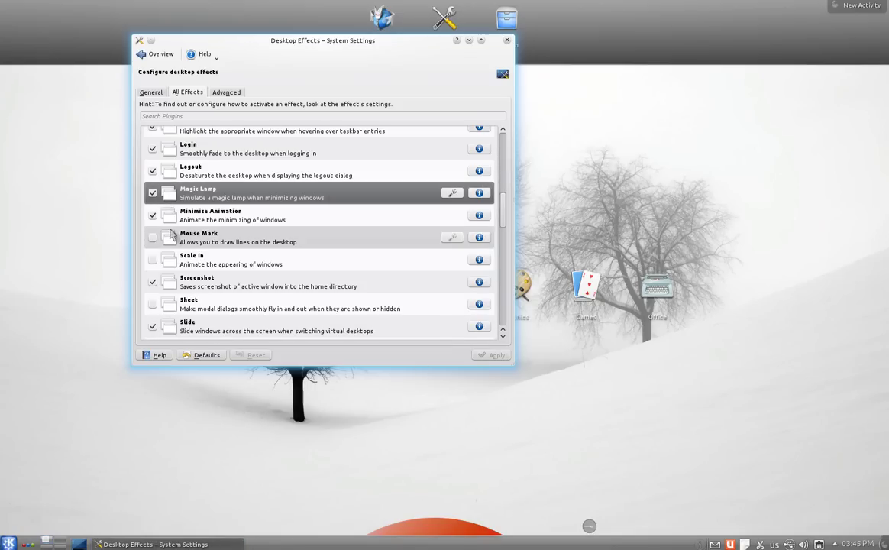
scroll(169, 221, down, 1)
scroll(172, 234, up, 7)
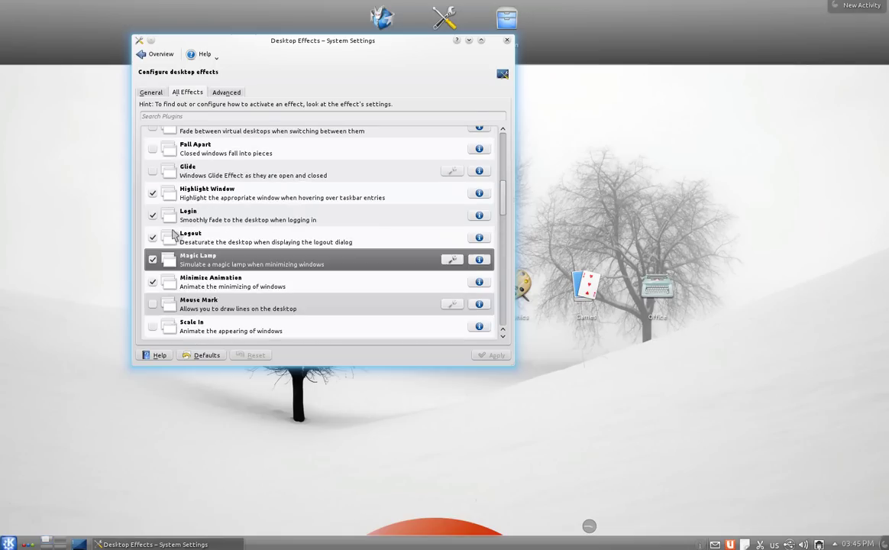
- Return to the settings overview and open the Workspace Behavior section to view the virtual desktop settings
click(157, 54)
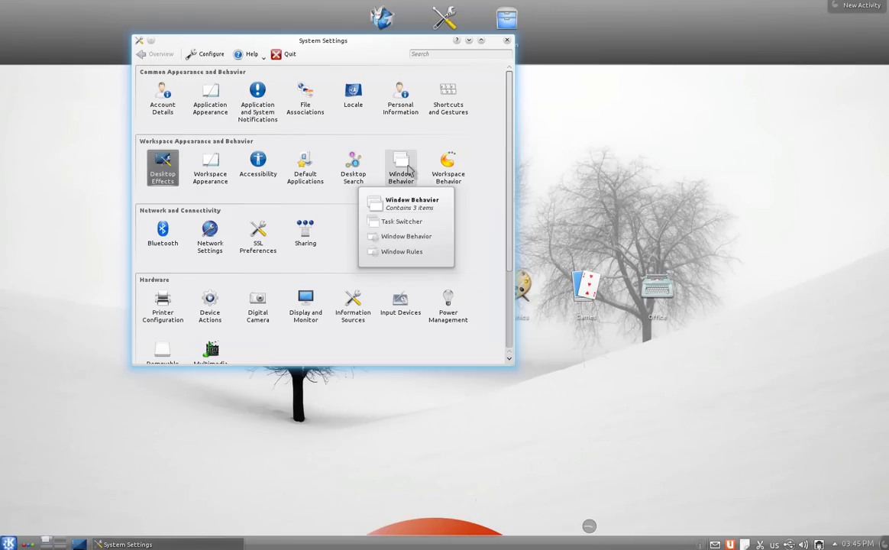
click(449, 167)
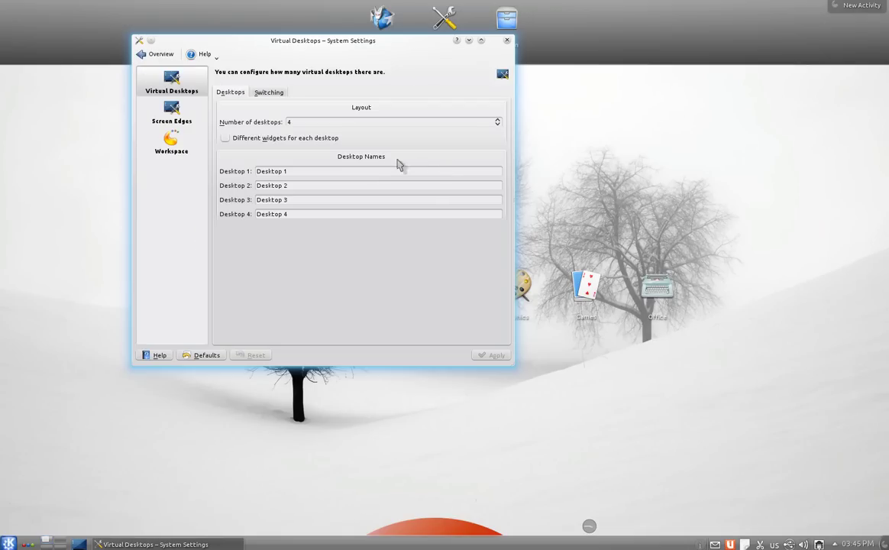
- Change the number of virtual desktops, set it back to 4 and apply the setting
click(86, 110)
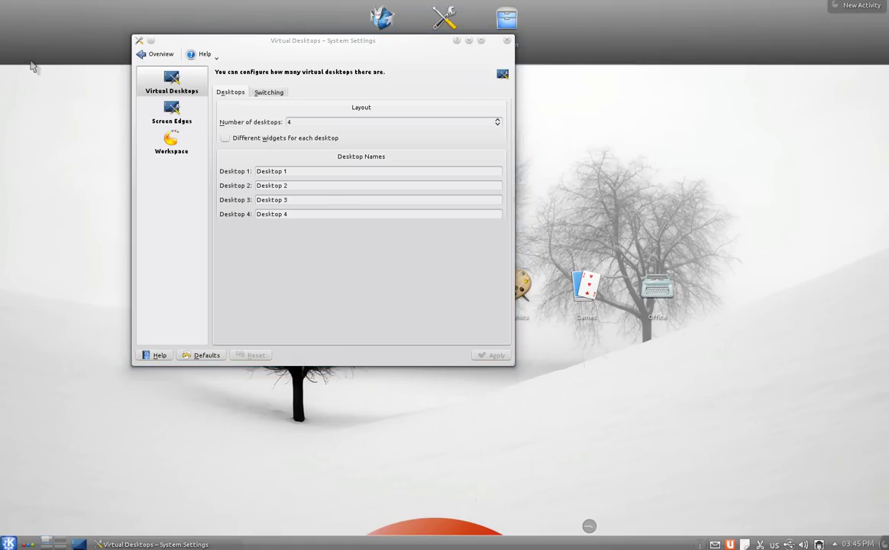
click(497, 119)
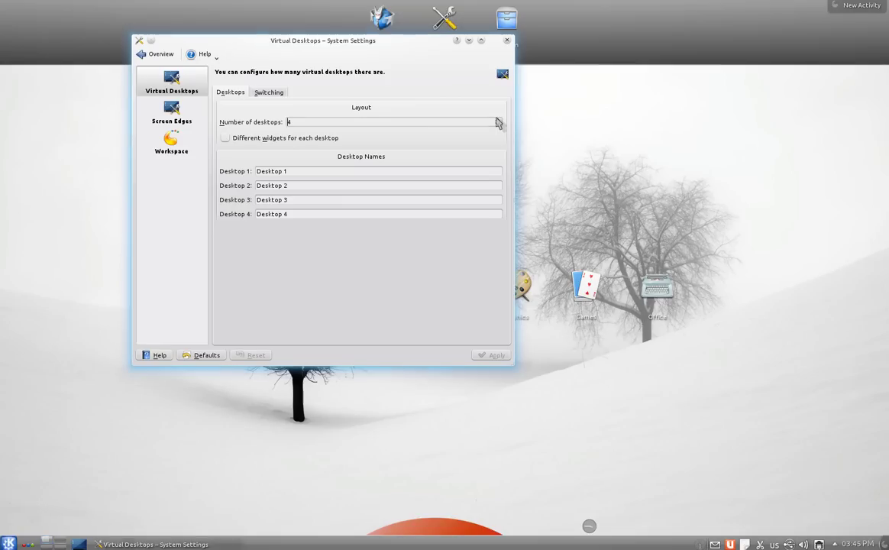
click(497, 124)
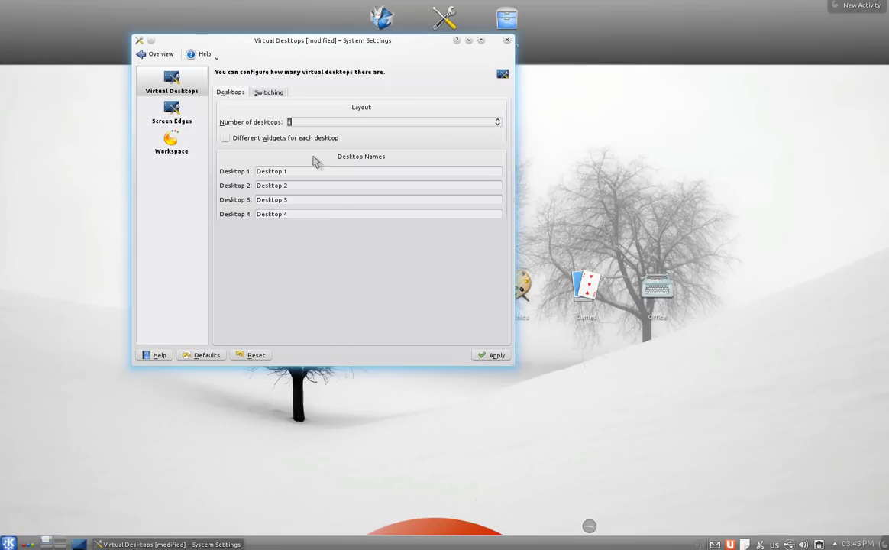
click(481, 360)
- Open the Screen Edges settings, assign Desktop Cube - Cube to the monitor's upper-left corner and apply it
click(142, 115)
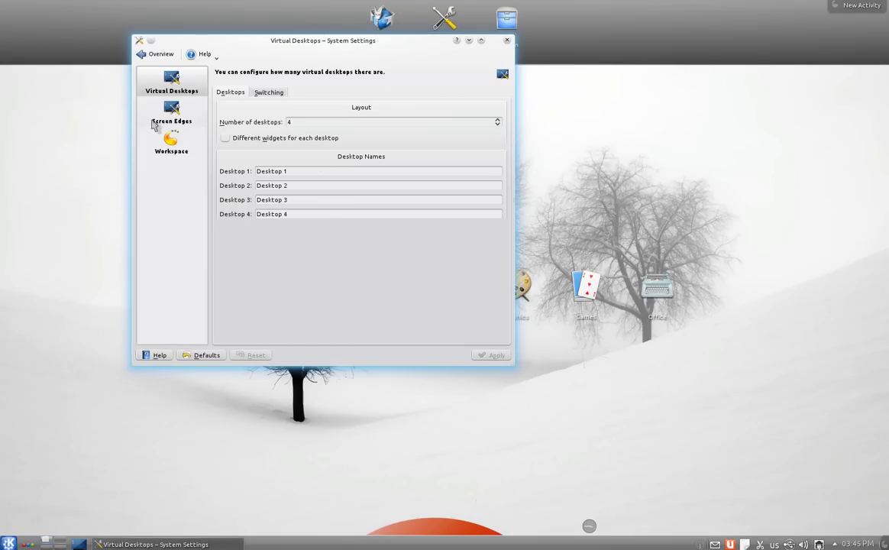
click(250, 113)
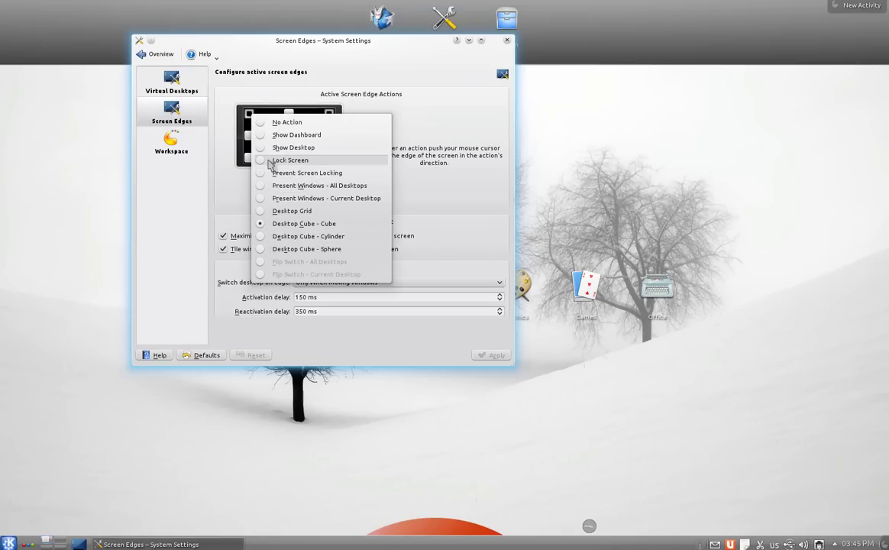
click(290, 227)
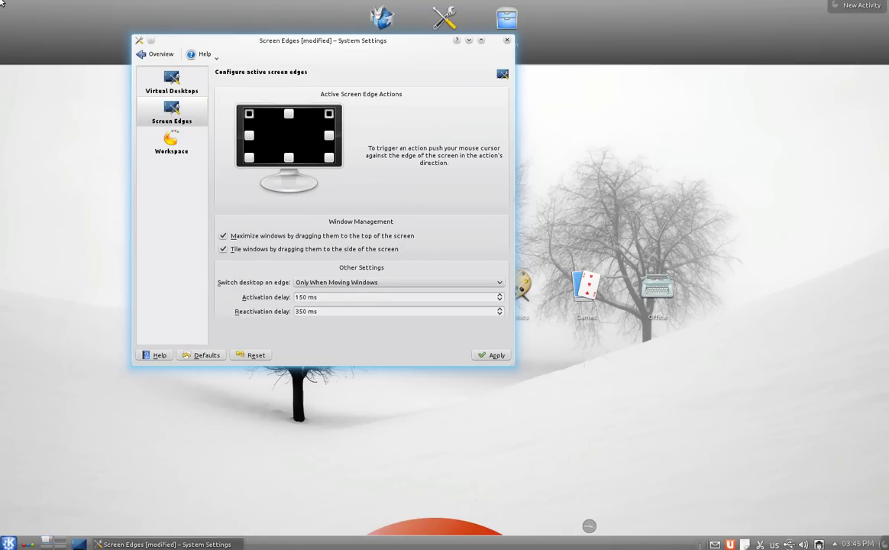
click(495, 356)
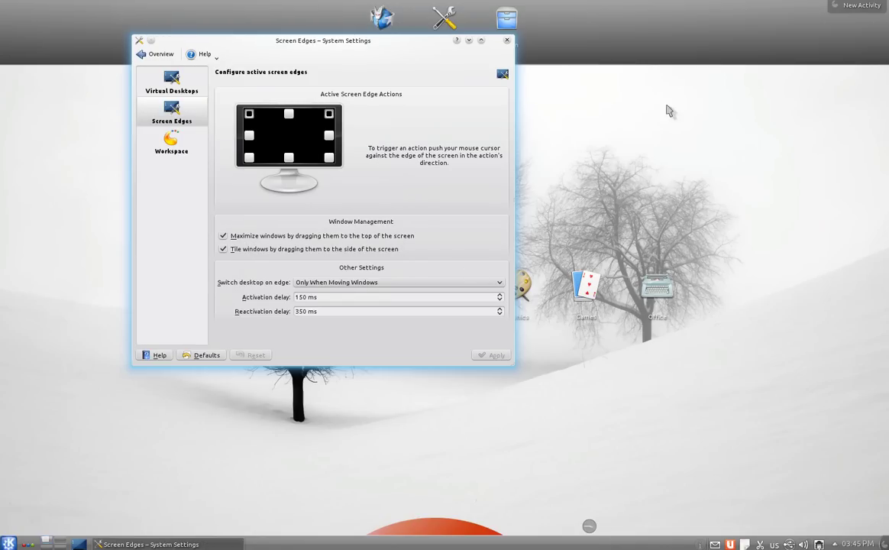
- Change the desktop layout to Desktop in the Desktop Settings, apply it and close the dialog
right_click(721, 93)
click(754, 195)
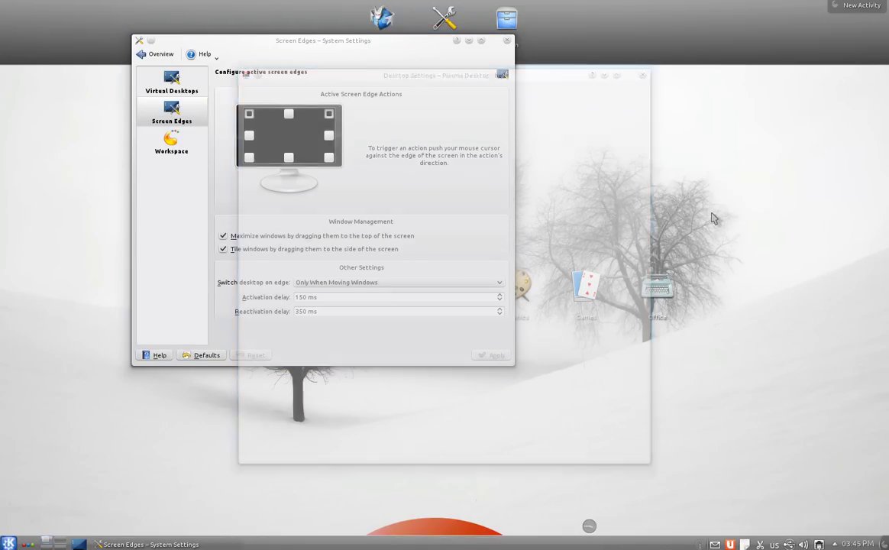
click(489, 113)
click(449, 200)
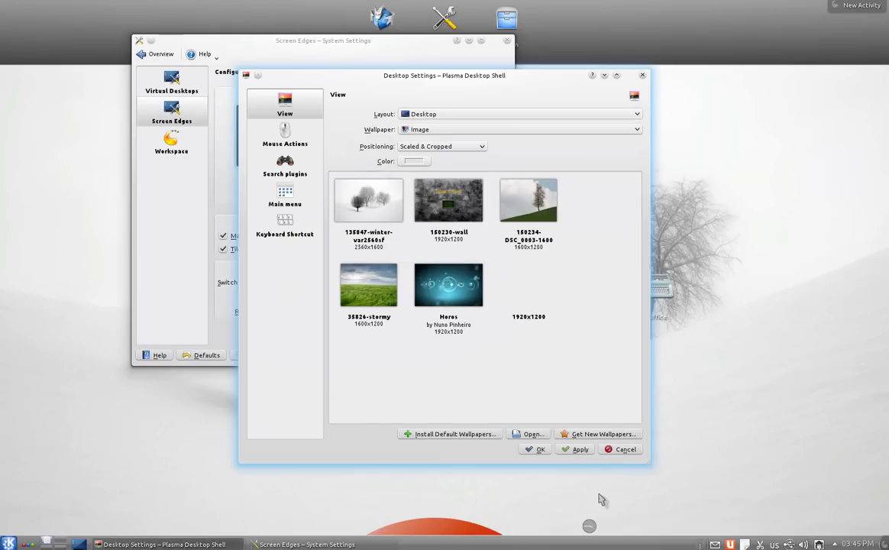
click(579, 450)
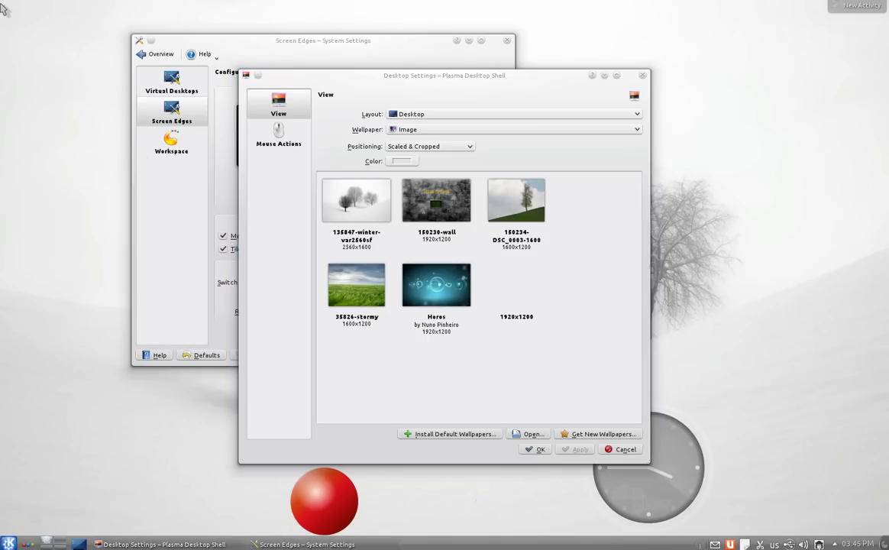
click(621, 449)
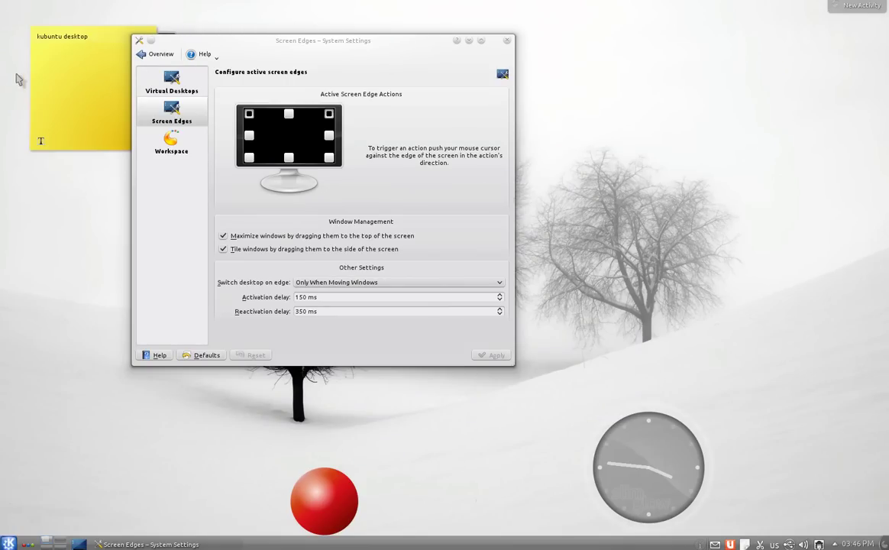
- Move the System Settings window away from the yellow note and remove the note widget from the desktop
drag(205, 39, 328, 34)
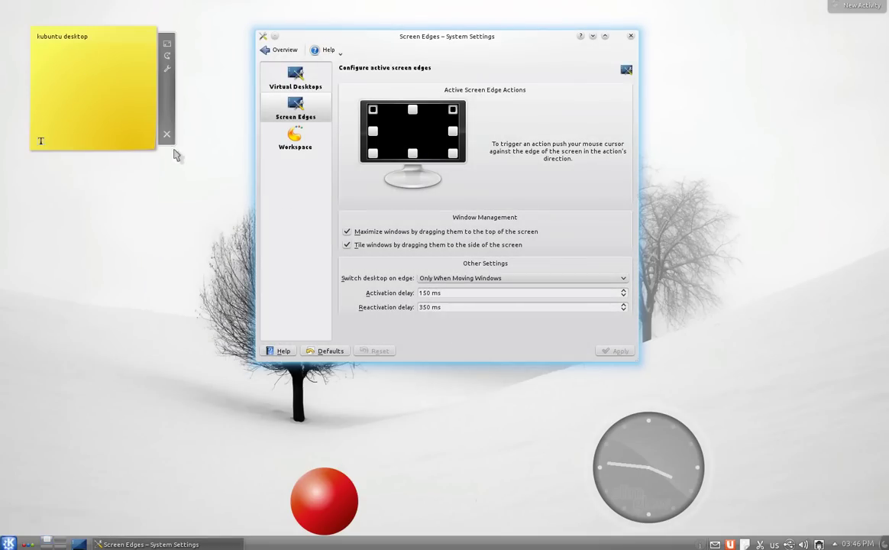
click(167, 135)
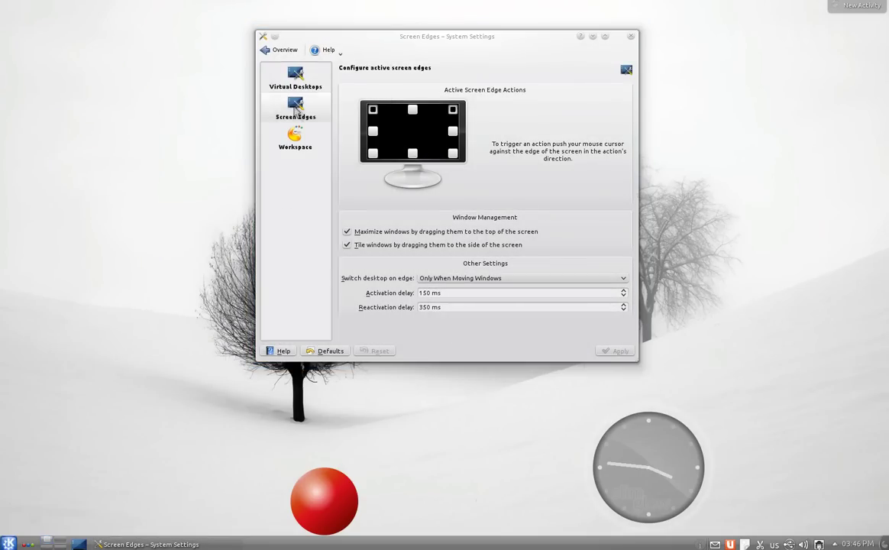
click(292, 107)
- Set the desktop layout to Search and Launch in the Desktop Settings, apply it and close the dialog
right_click(195, 95)
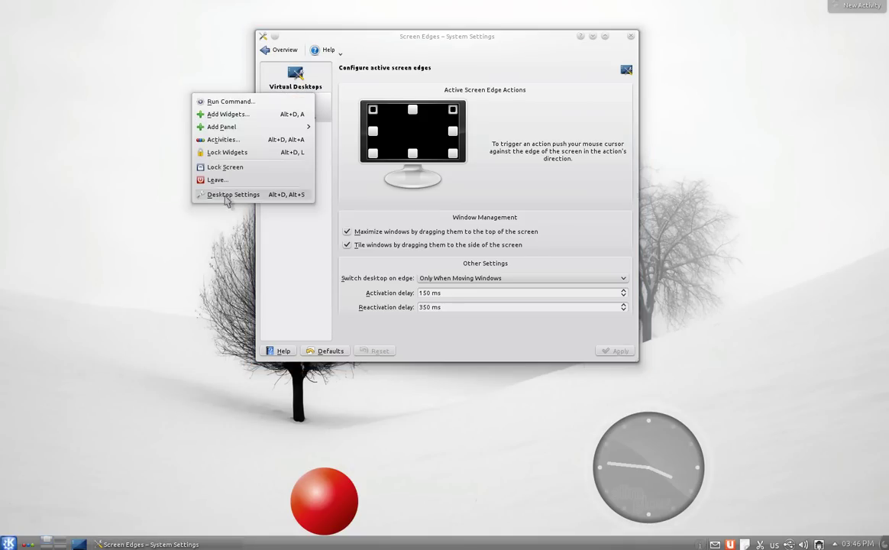
click(229, 194)
click(428, 113)
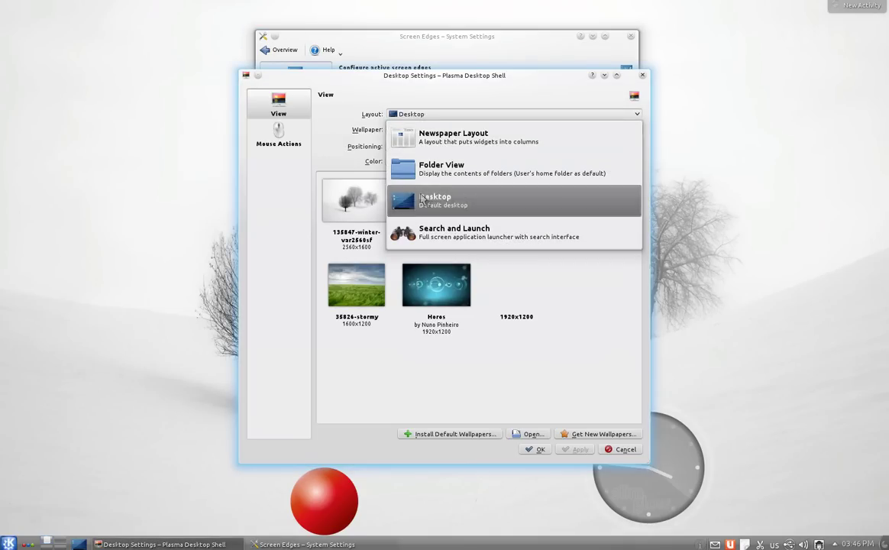
click(439, 232)
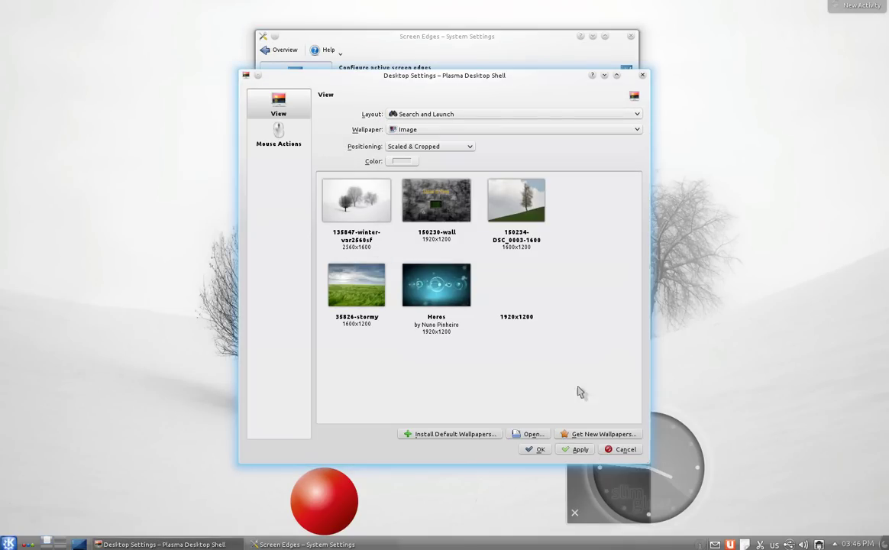
click(579, 449)
click(537, 449)
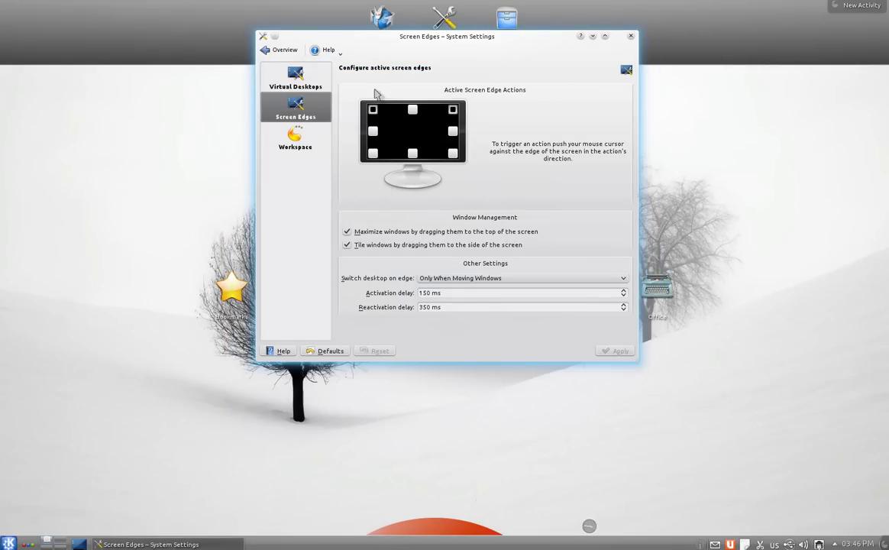
- Open the Workspace settings, set the workspace type to Netbook and apply the change
click(263, 142)
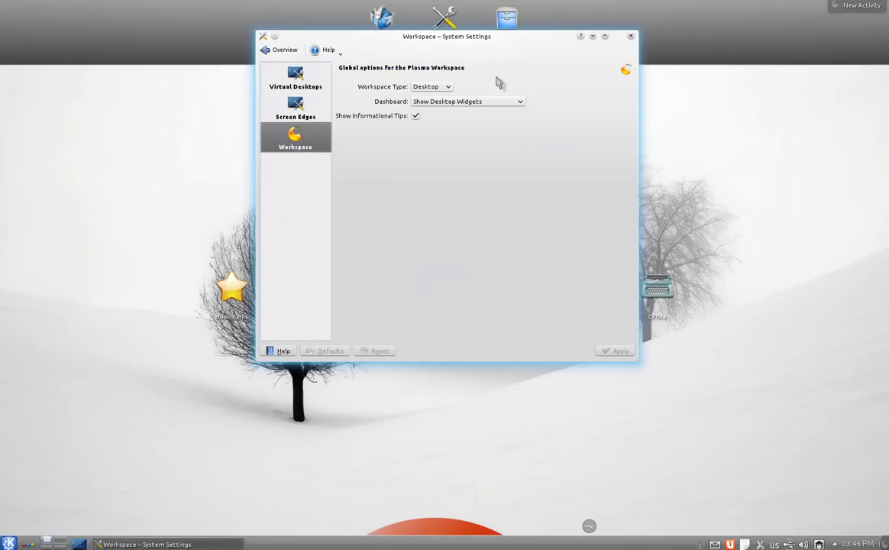
drag(433, 50, 638, 98)
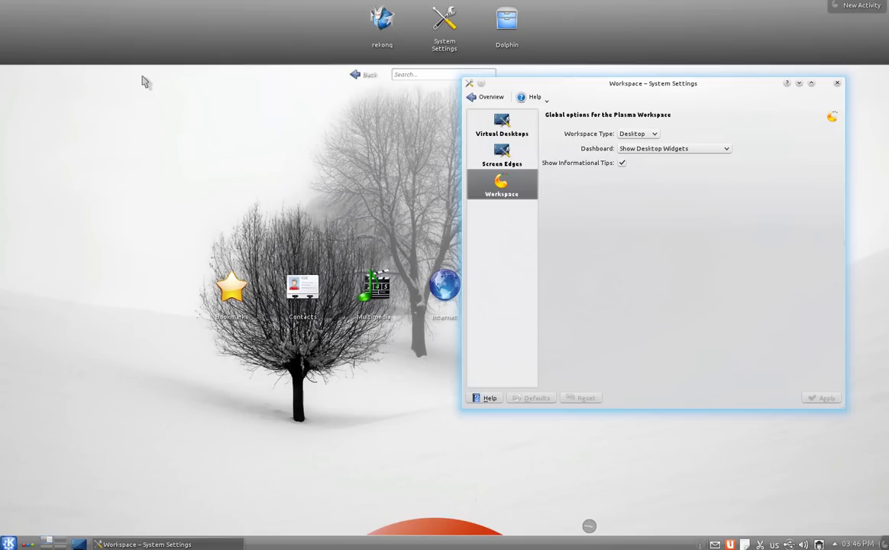
click(646, 135)
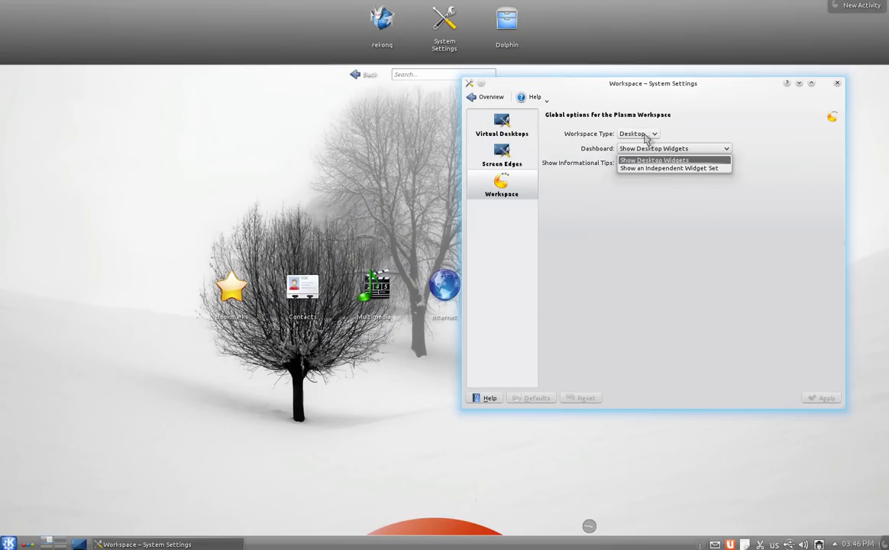
click(638, 153)
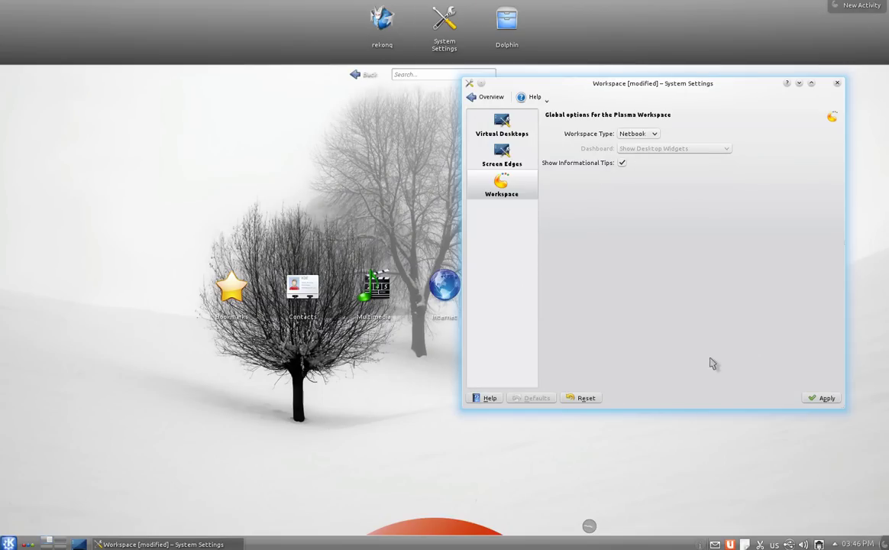
click(823, 398)
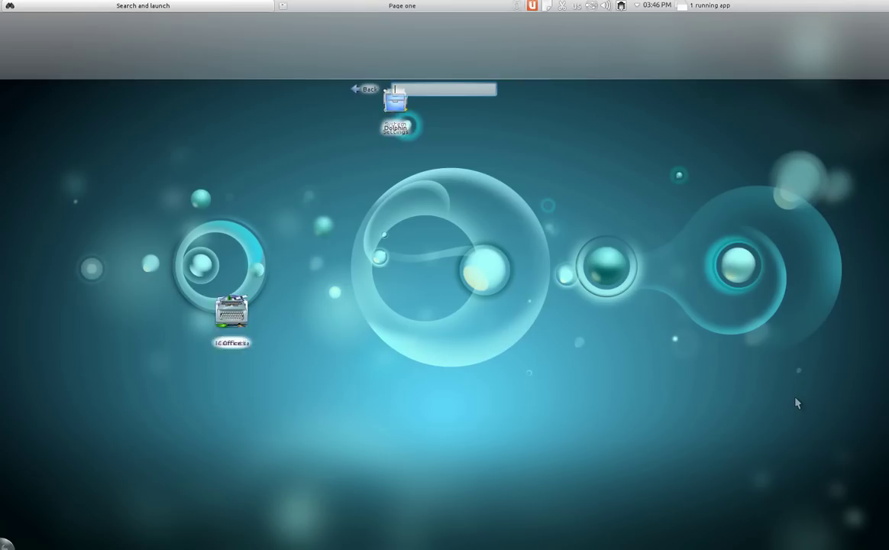
- View Page one of the netbook workspace and return to the Search and launch page
click(451, 6)
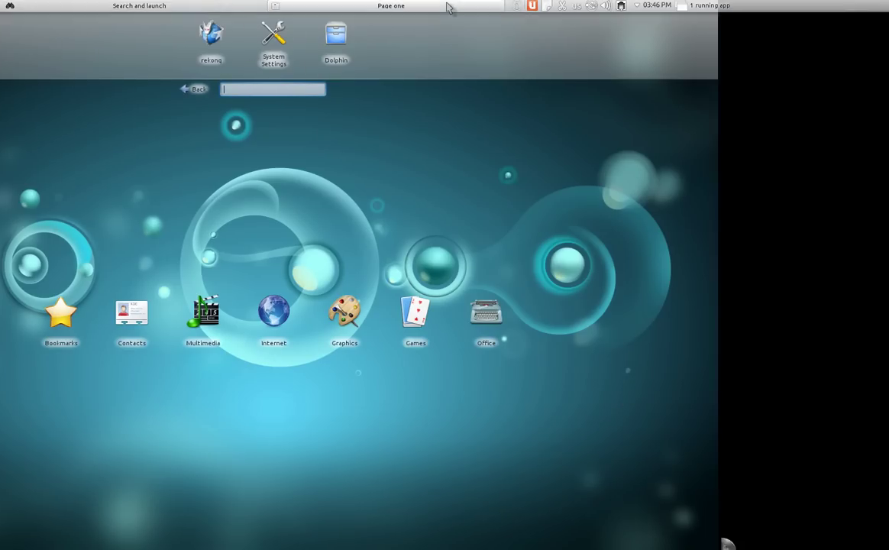
click(140, 8)
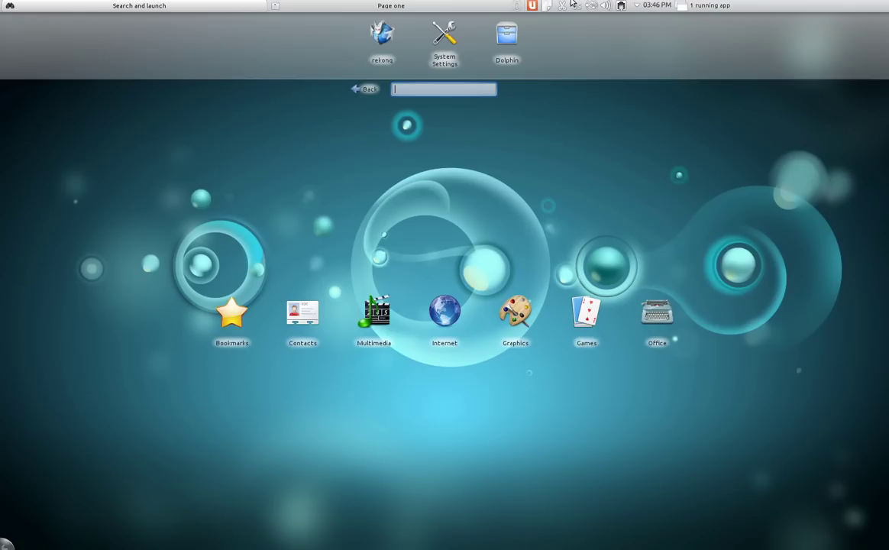
- Bring back the System Settings window from the running apps, set the workspace type to Desktop and apply
mouse_move(803, 16)
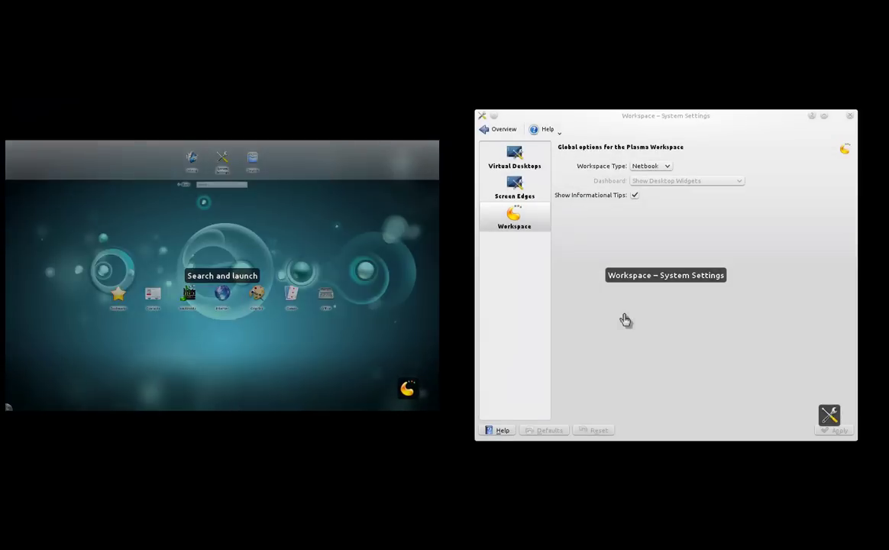
click(622, 319)
click(638, 133)
click(633, 153)
click(823, 398)
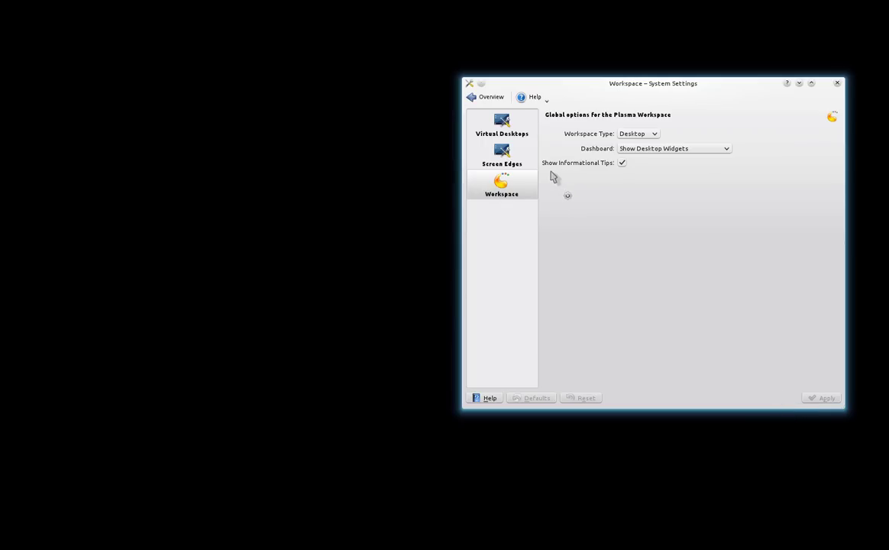
- Return to the settings overview, move the window toward the middle of the desktop and open Input Devices
click(488, 102)
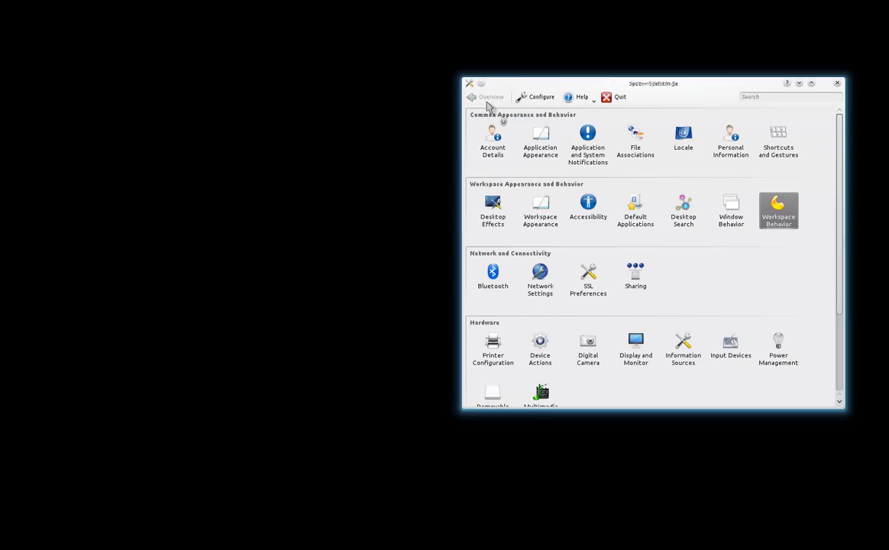
drag(712, 82, 501, 80)
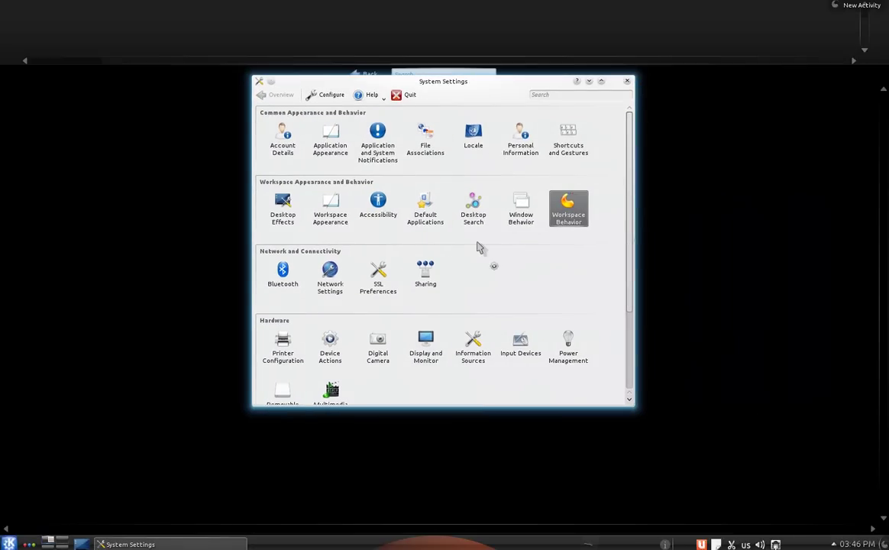
click(511, 342)
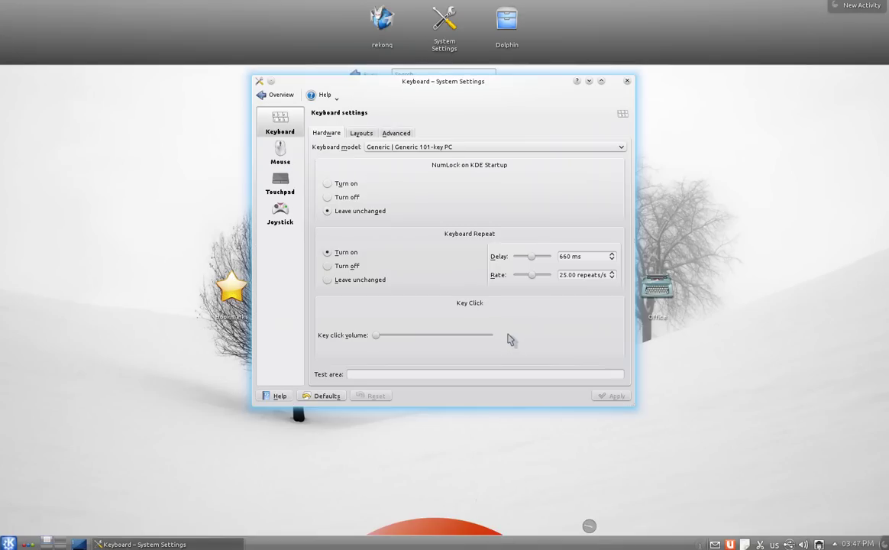
- Add the APL Keyboard Symbols layout with the Default variant and the label apl to the keyboard layouts
click(358, 133)
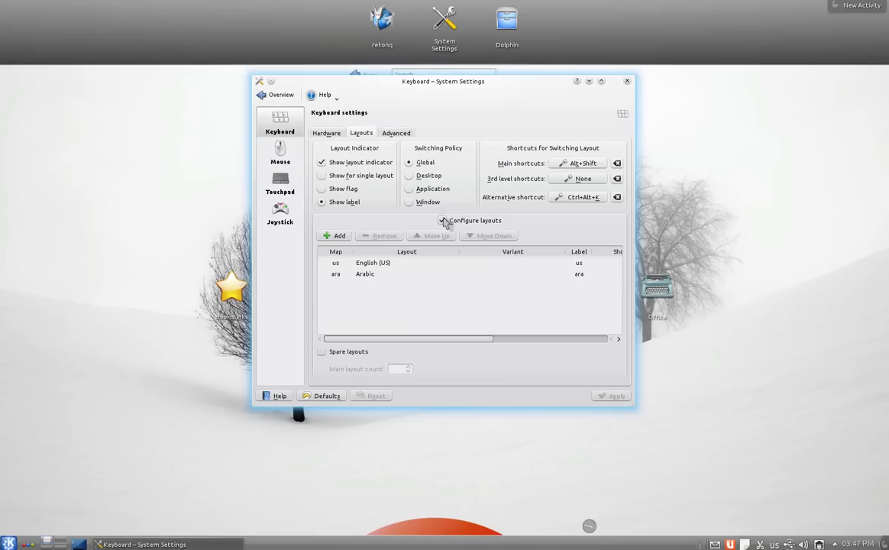
click(330, 237)
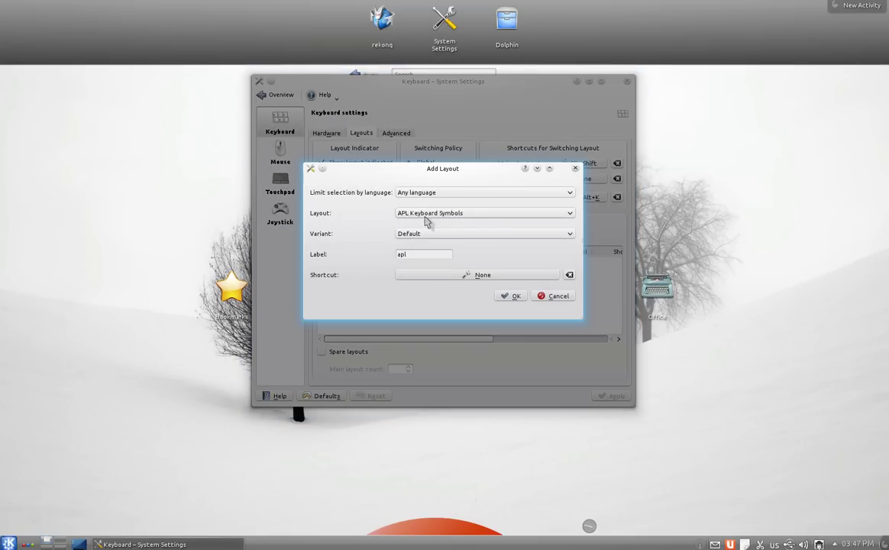
click(423, 195)
click(412, 227)
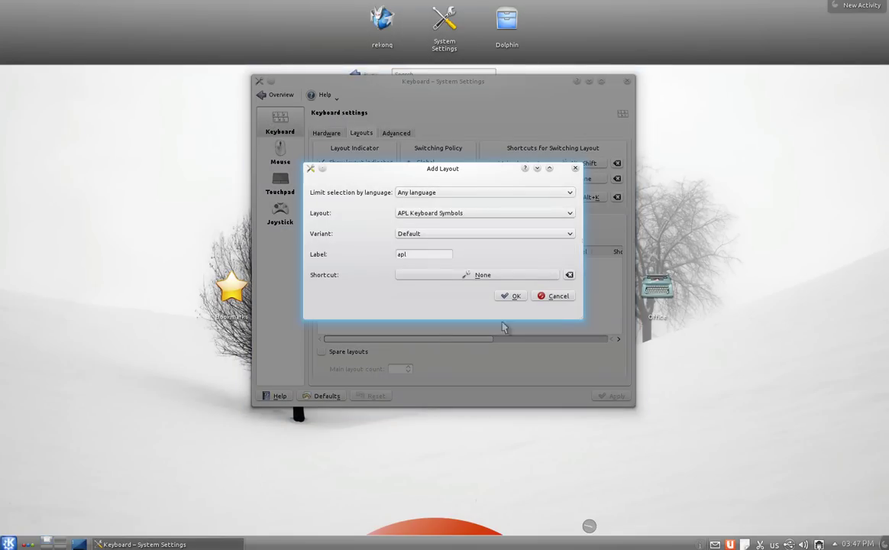
click(516, 295)
- Examine the advanced keyboard options, toggle Configure keyboard options off and on, and expand Key(s) to change layout
click(395, 132)
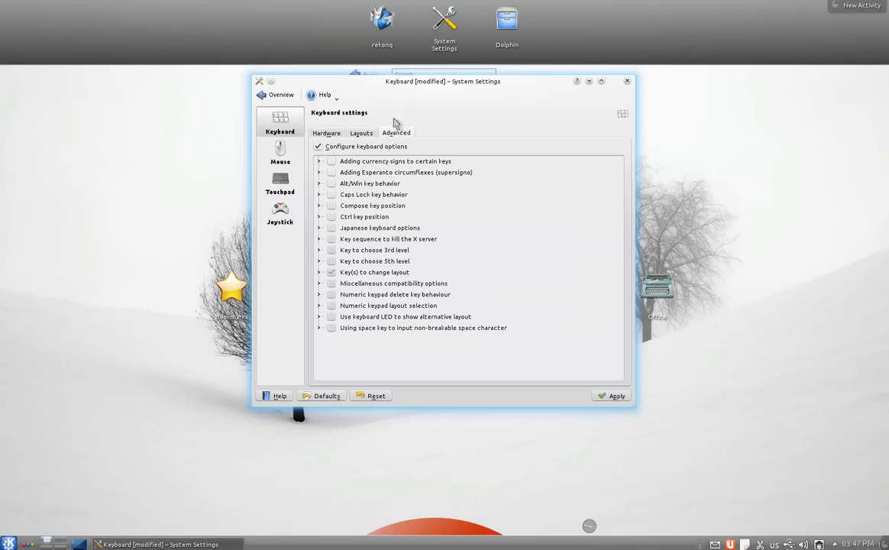
click(318, 146)
click(318, 145)
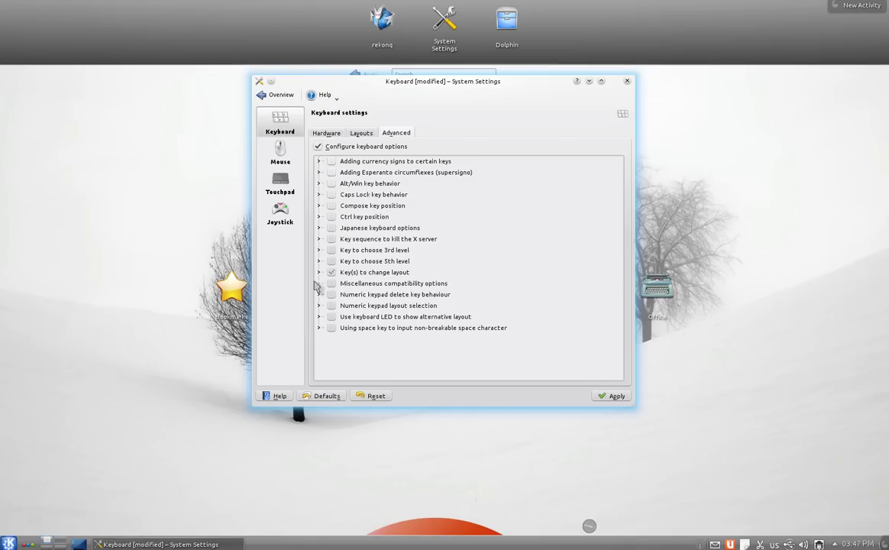
click(319, 273)
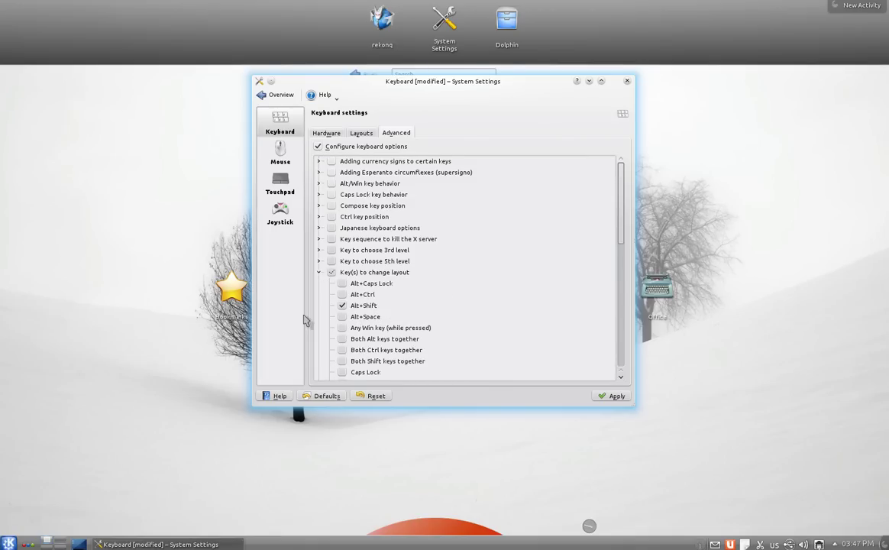
- Leave the Keyboard settings for the overview and discard the pending changes
click(290, 93)
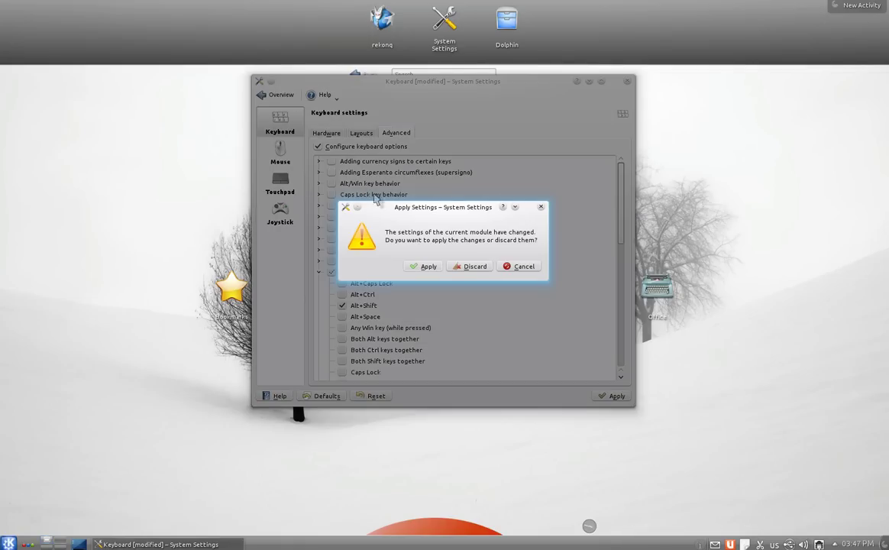
click(458, 266)
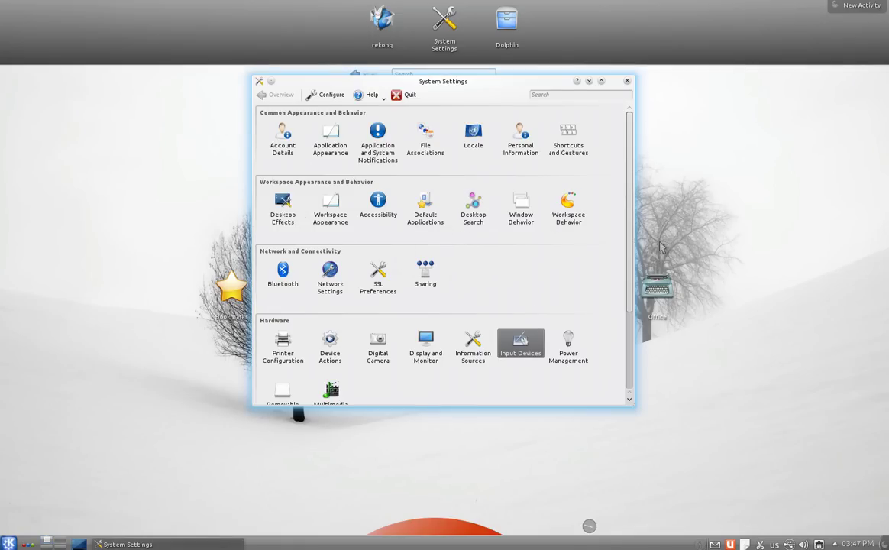
- Switch back and forth between the virtual desktops, ending on the desktop that holds the System Settings window
scroll(740, 226, down, 7)
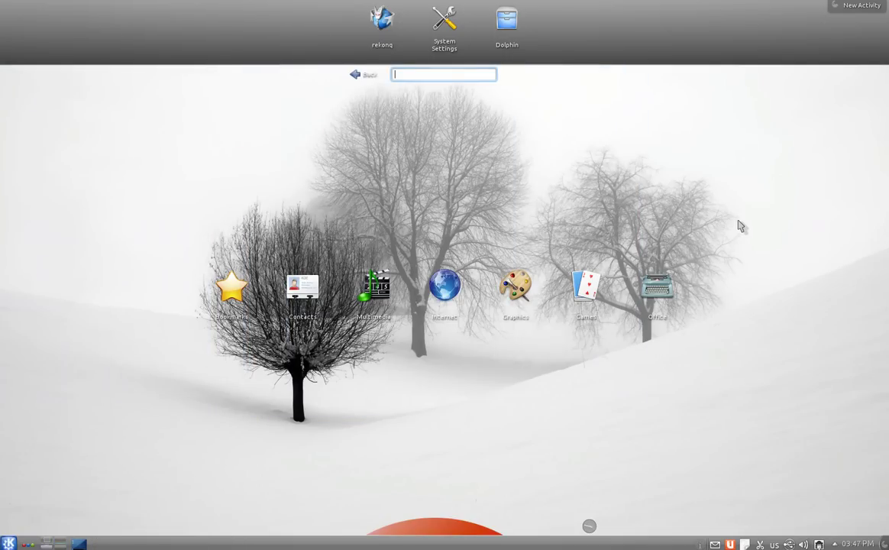
scroll(741, 226, down, 6)
scroll(743, 226, down, 6)
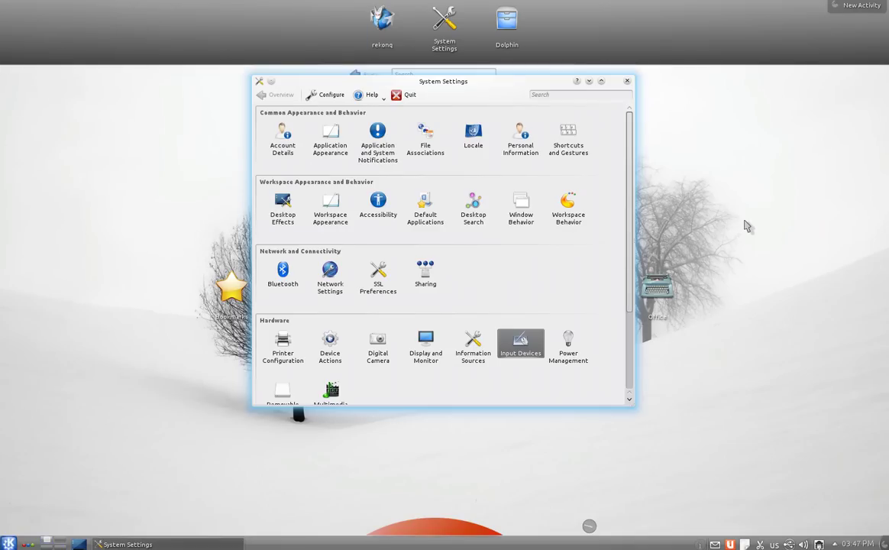
click(60, 540)
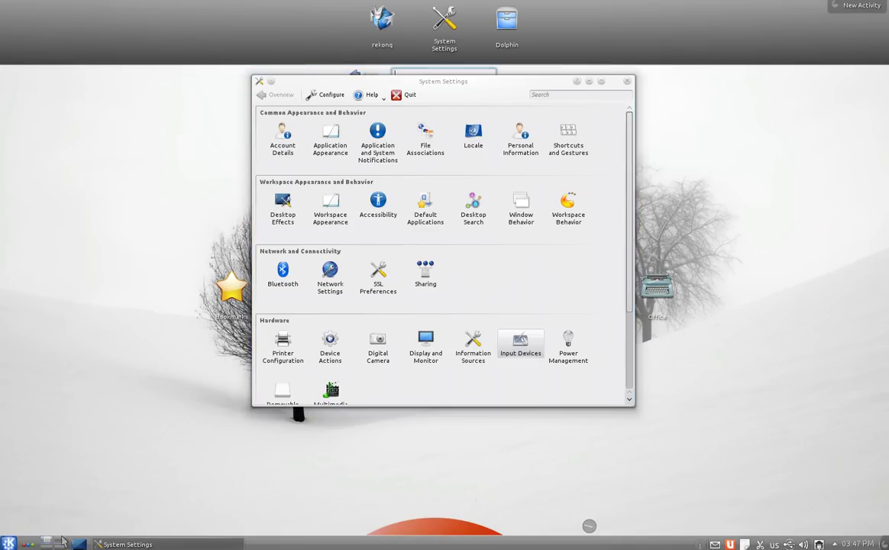
click(48, 540)
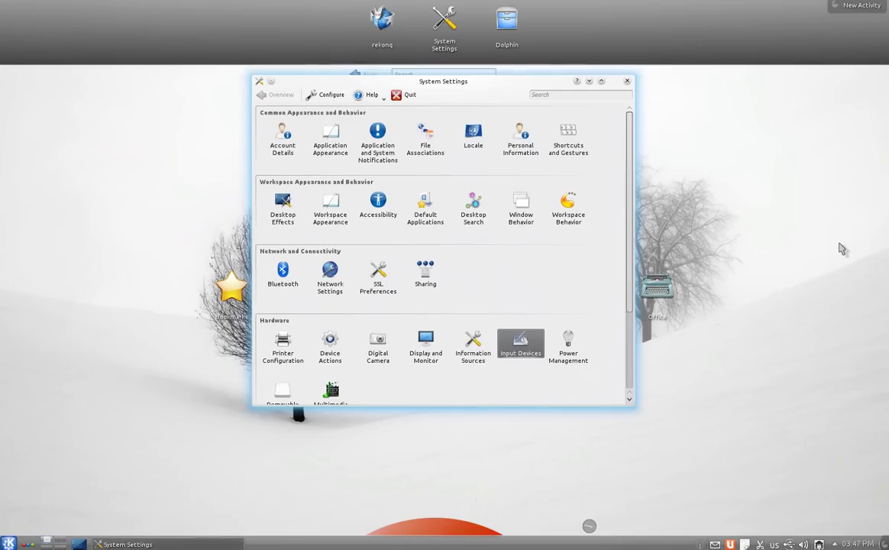
scroll(457, 257, down, 3)
scroll(589, 300, up, 2)
- Look at the window decorations in the Workspace Appearance settings and return to the overview
click(327, 203)
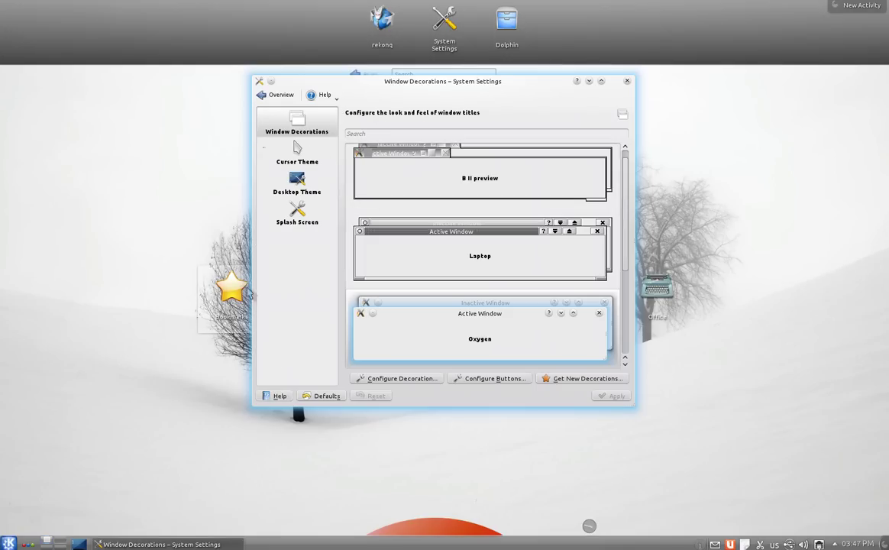
click(276, 97)
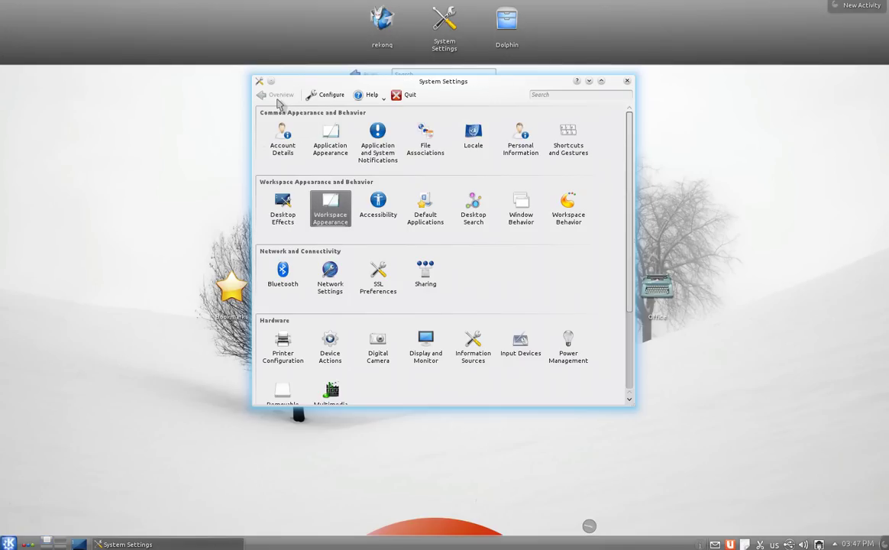